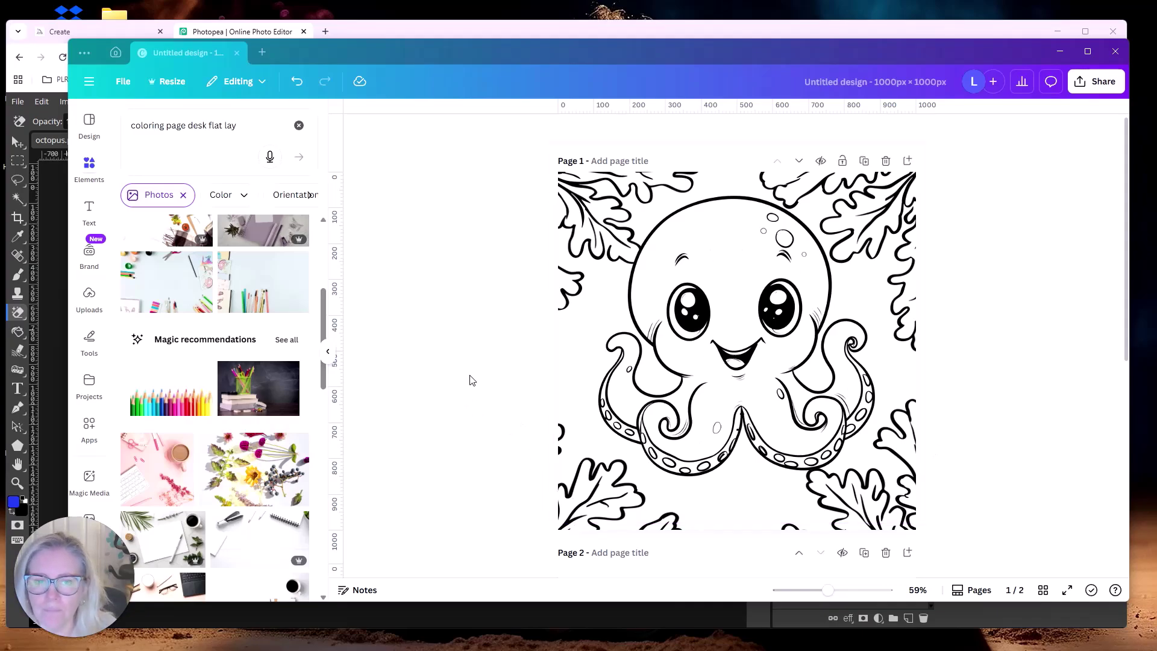
# Step: Browse the "coloring page desk flat lay" photo results for a background suited to the blank second page
pyautogui.scroll(-6, 471, 379)
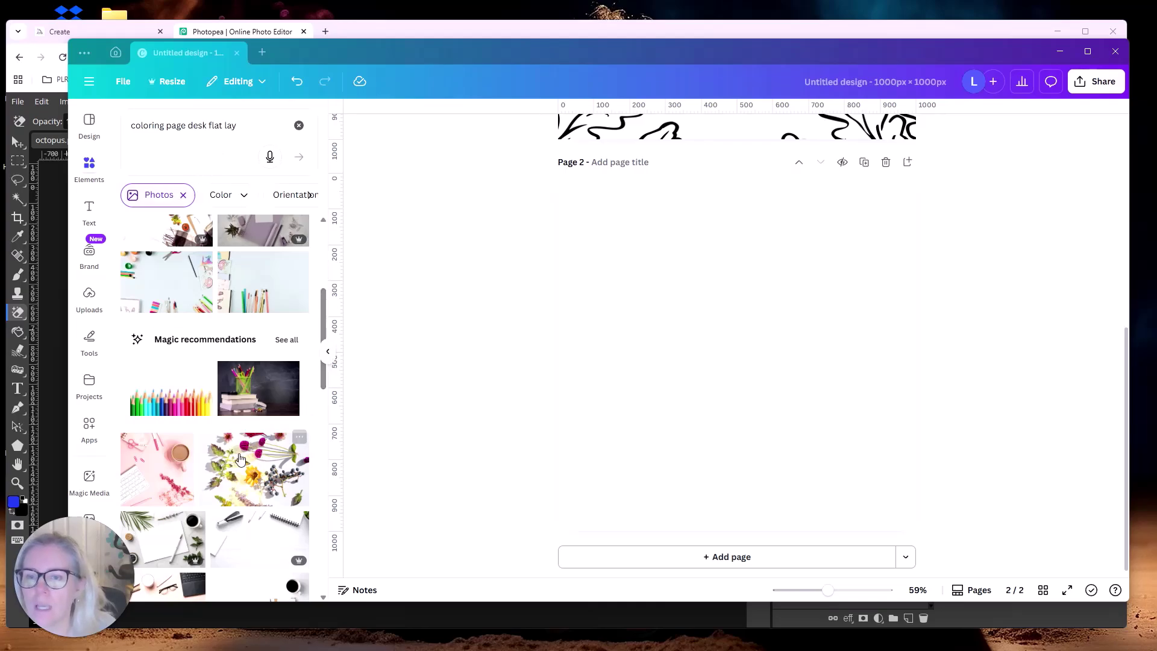
pyautogui.scroll(-5, 219, 431)
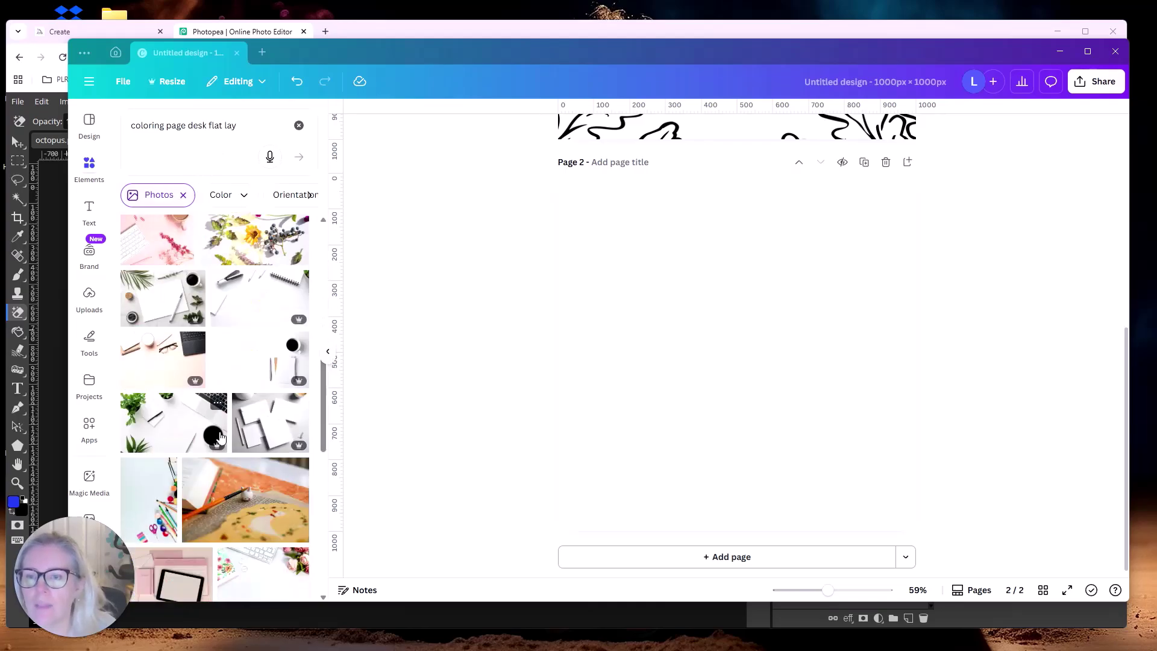
pyautogui.scroll(-2, 221, 437)
pyautogui.scroll(-1, 222, 437)
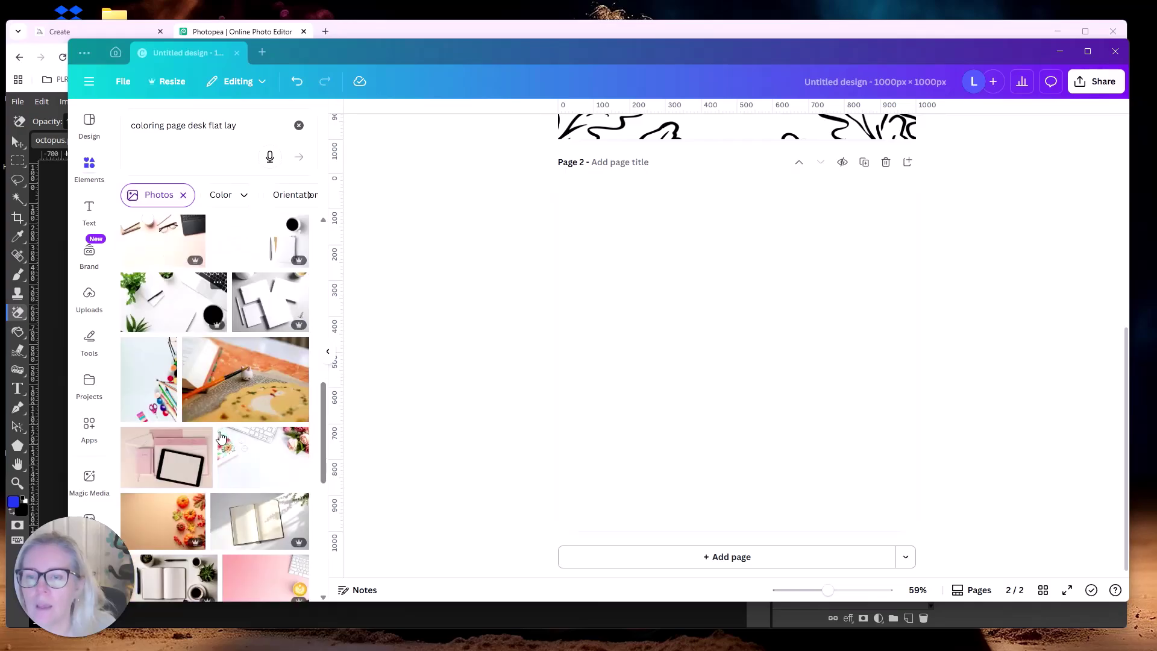
pyautogui.scroll(6, 222, 437)
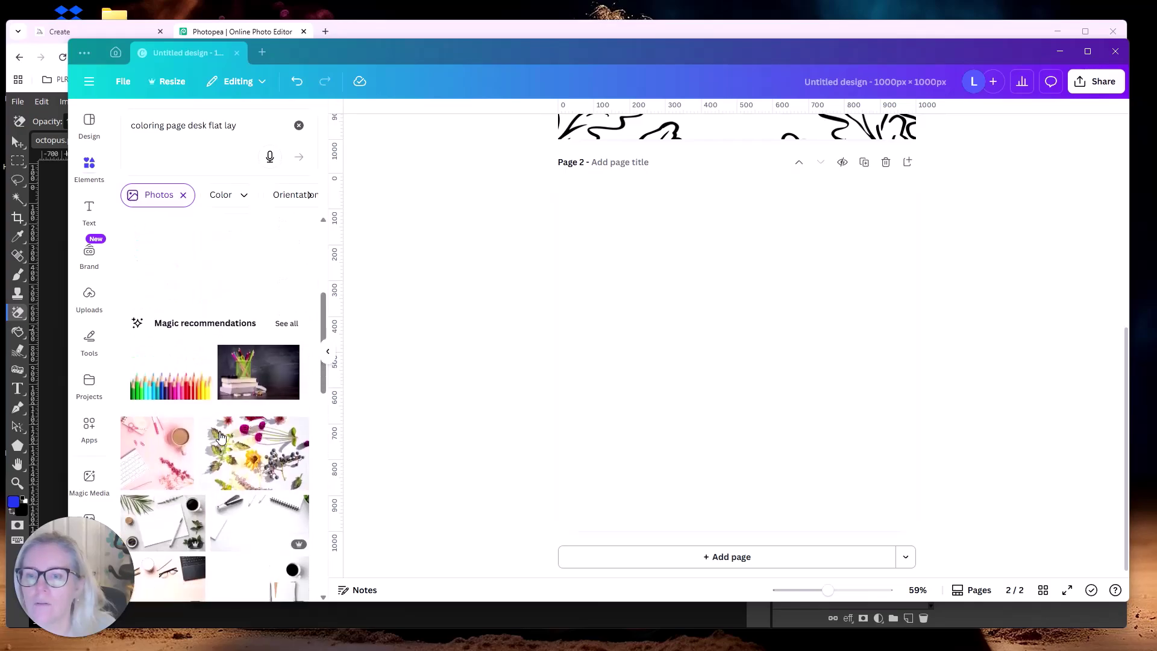
pyautogui.scroll(-10, 221, 437)
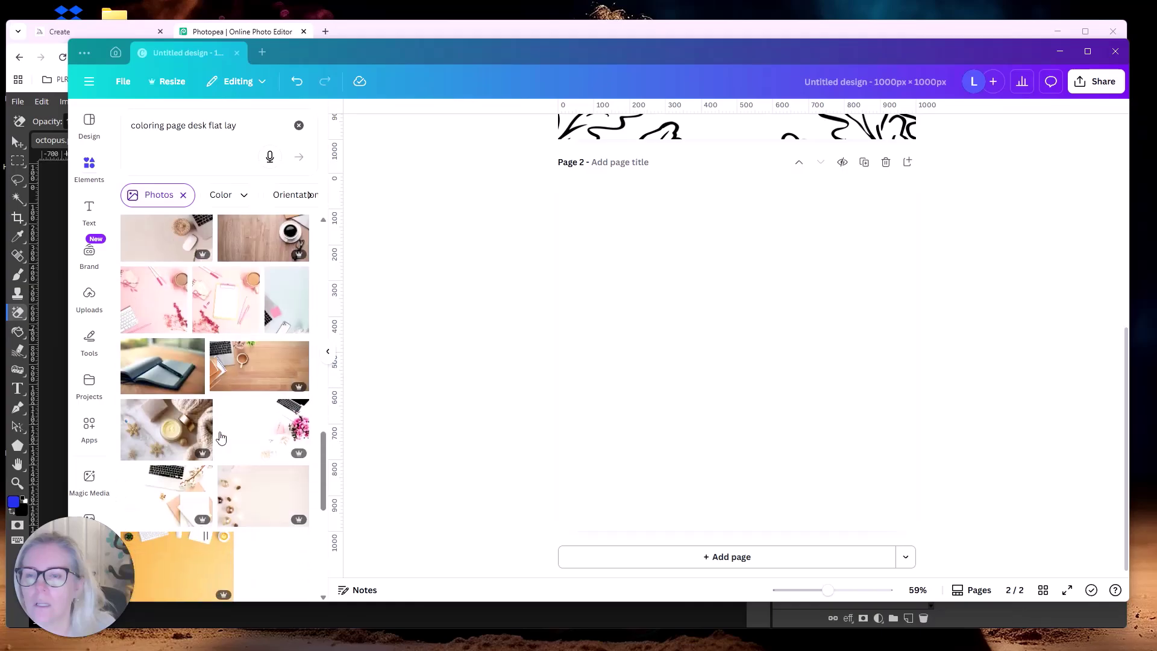
pyautogui.scroll(-10, 221, 437)
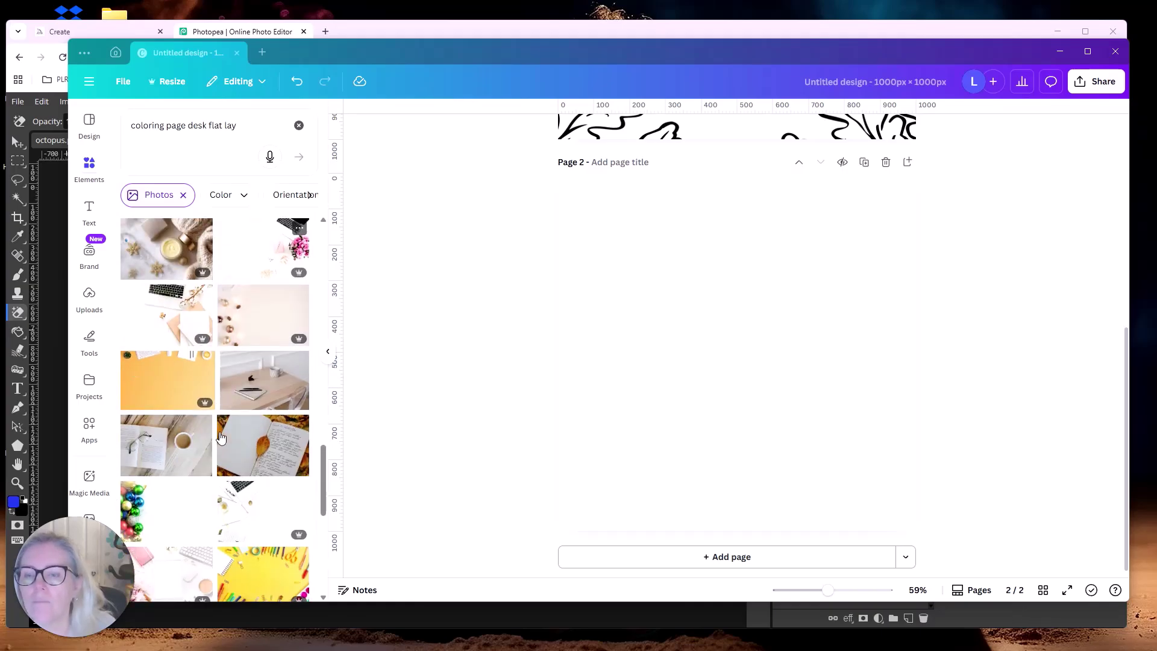
pyautogui.scroll(-10, 221, 437)
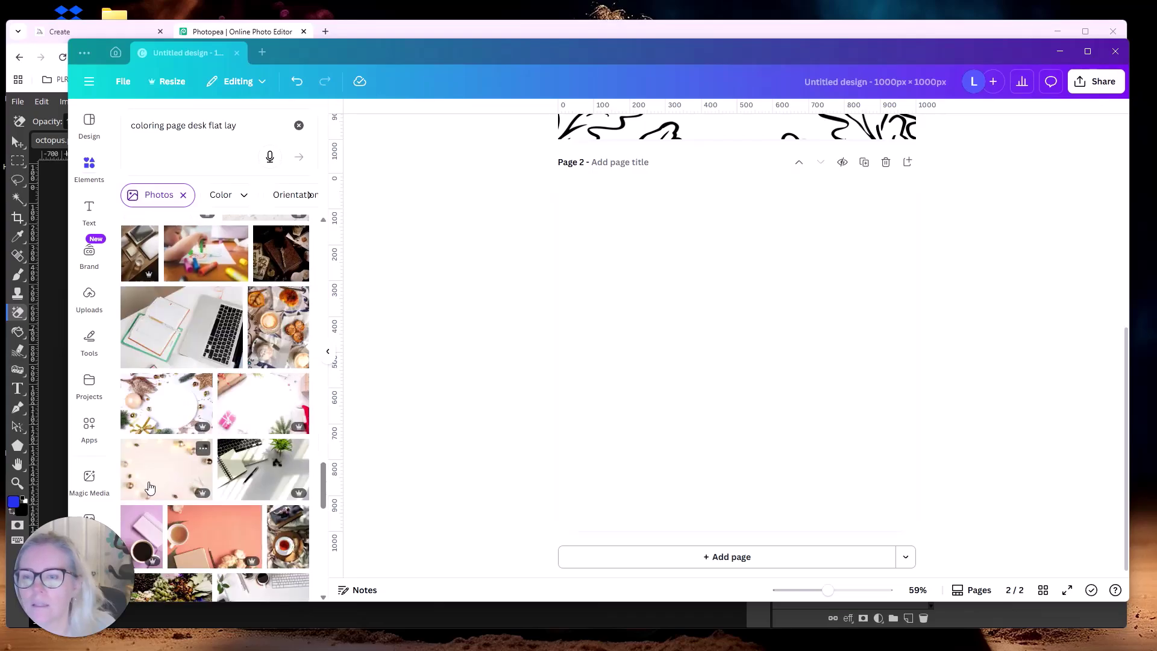
pyautogui.scroll(-10, 222, 446)
pyautogui.scroll(15, 235, 464)
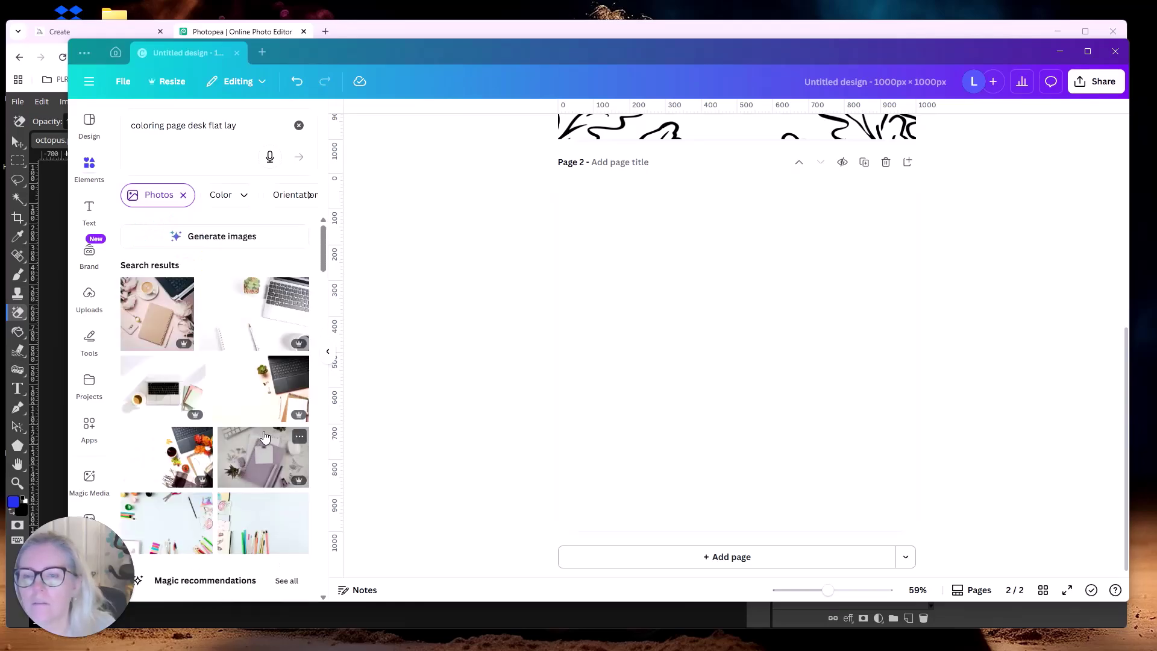
# Step: Add the light blue art-supplies flat lay photo with scissors and pencils to page 2 and set it as the page background
pyautogui.scroll(-2, 263, 424)
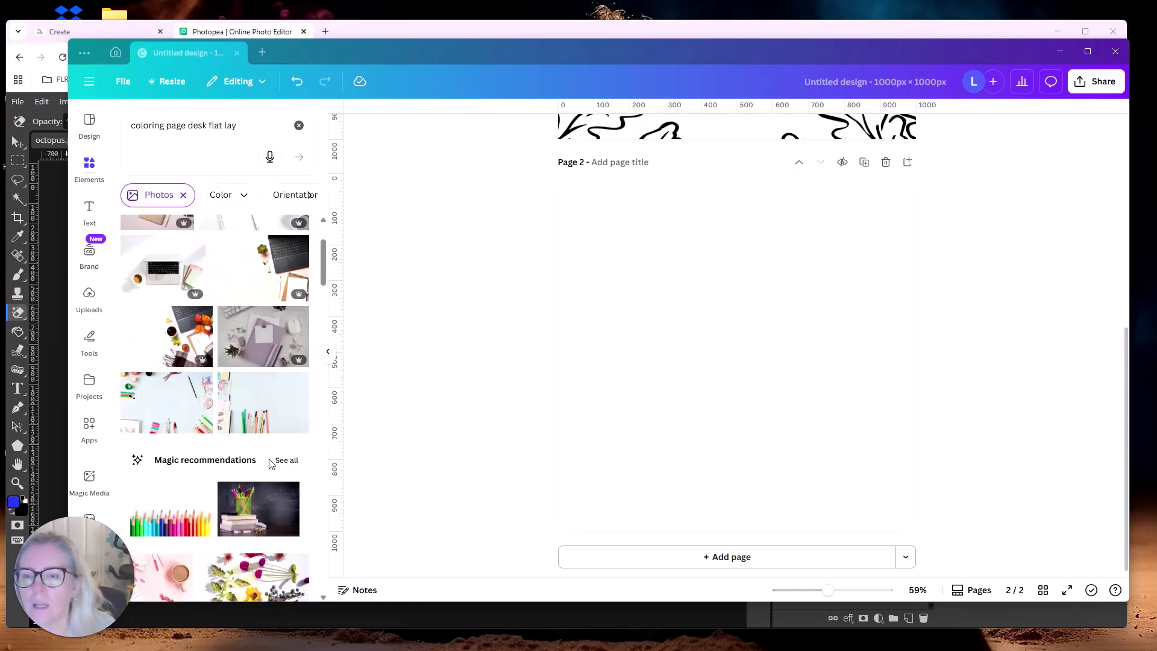
pyautogui.click(159, 396)
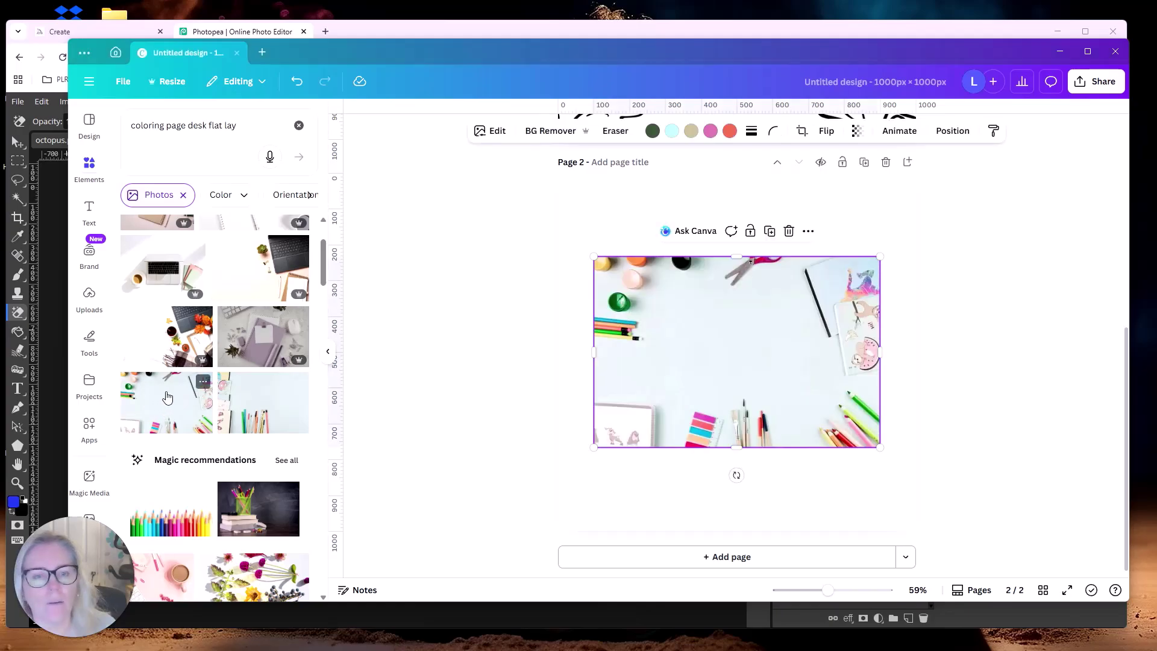
pyautogui.moveTo(592, 446); pyautogui.dragTo(568, 491)
pyautogui.moveTo(879, 257); pyautogui.dragTo(919, 225)
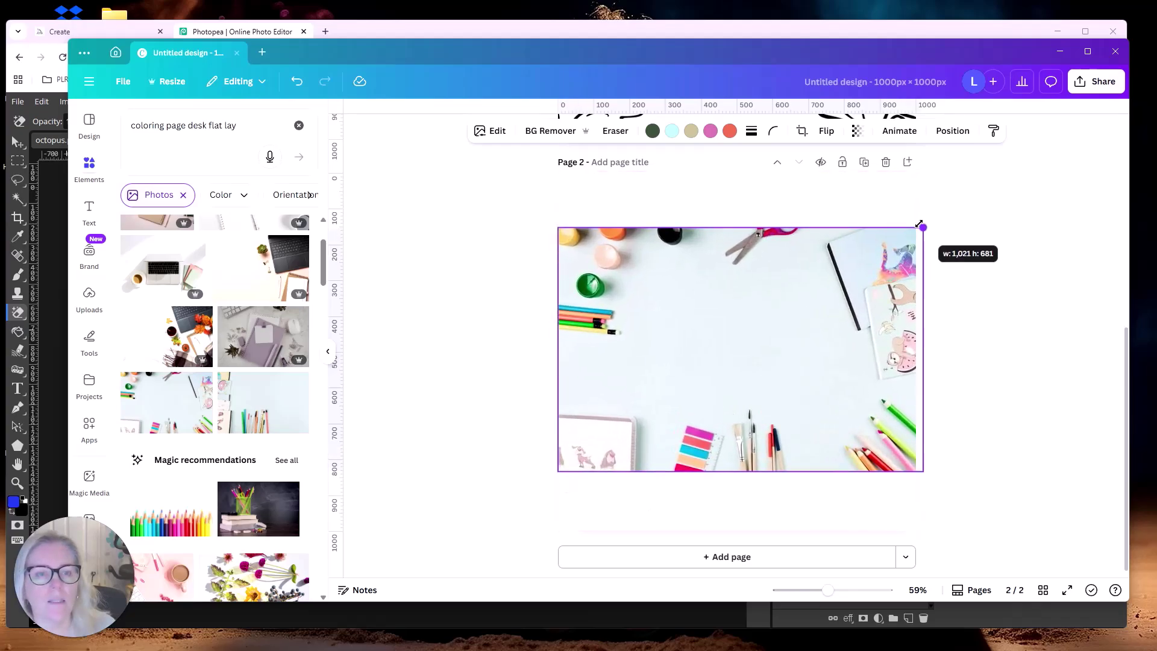
pyautogui.moveTo(733, 334); pyautogui.dragTo(721, 280)
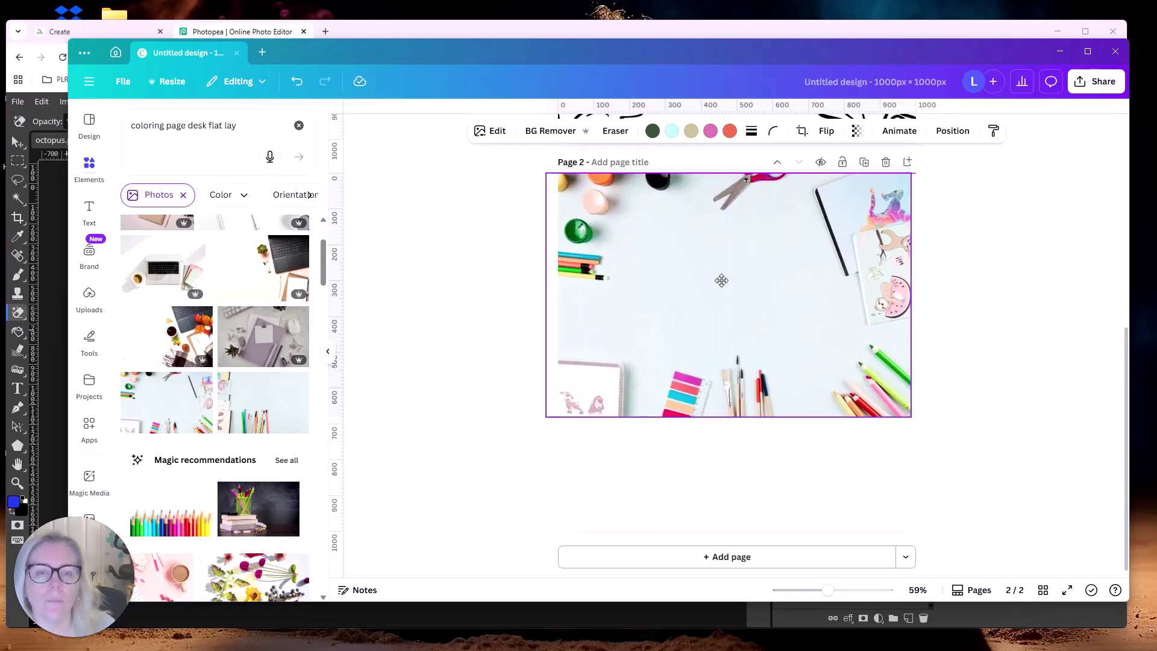
pyautogui.rightClick(721, 280)
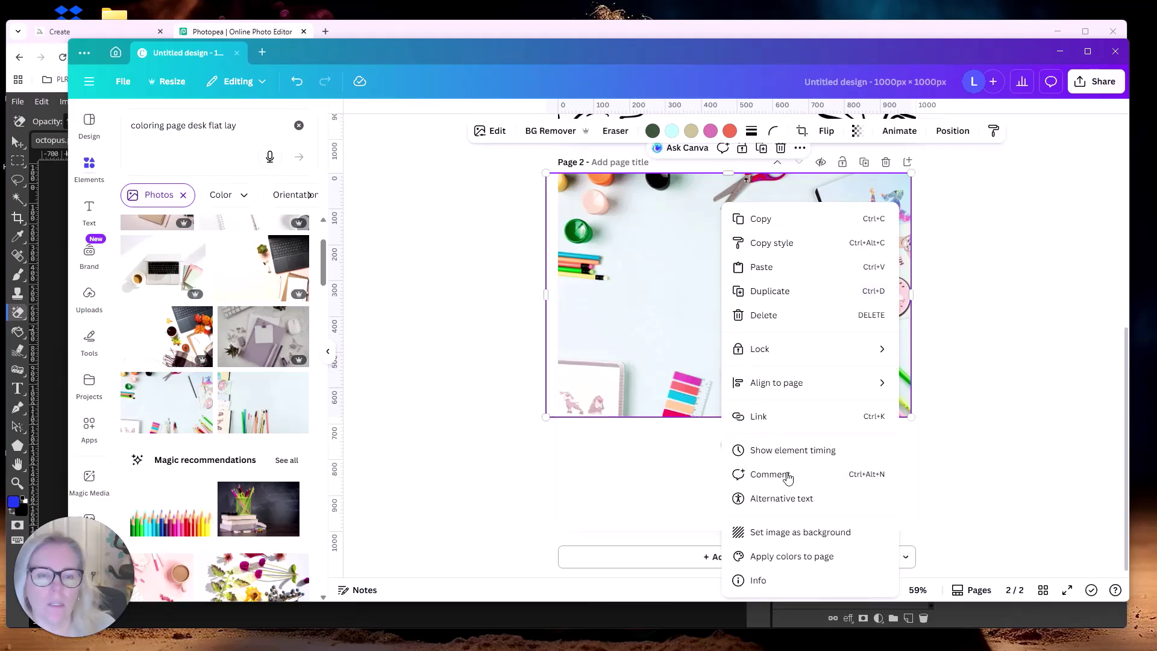
pyautogui.click(789, 532)
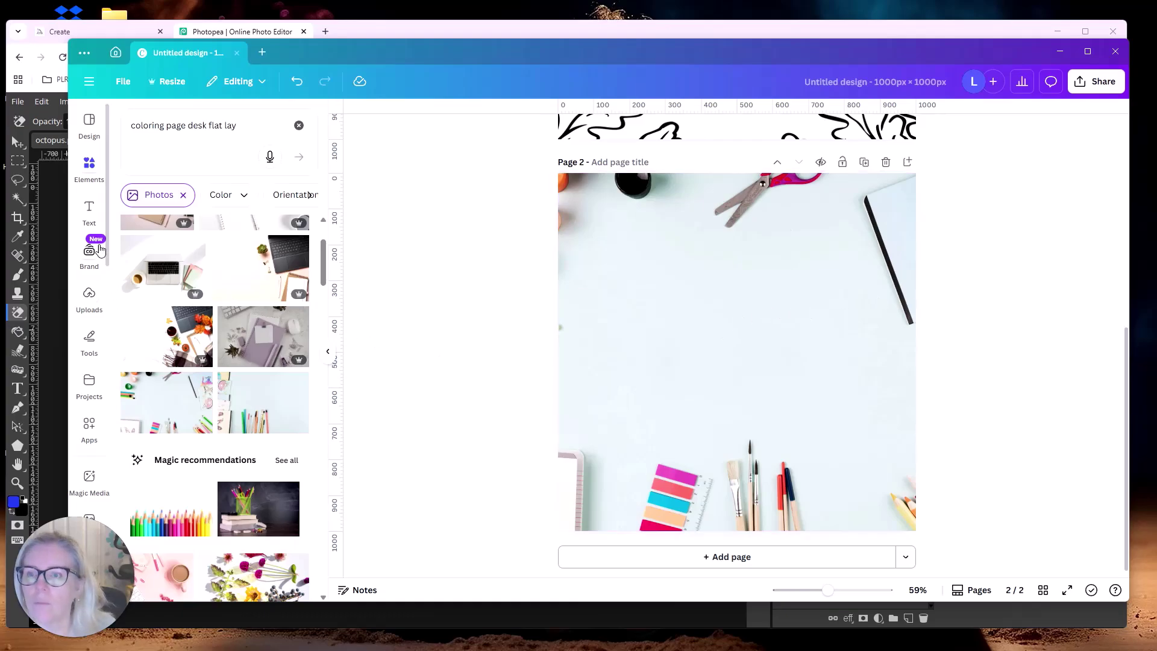
# Step: Upload the leaf-framed octopus coloring page image and place it on page 2, scaled down in the empty middle of the background
pyautogui.click(89, 296)
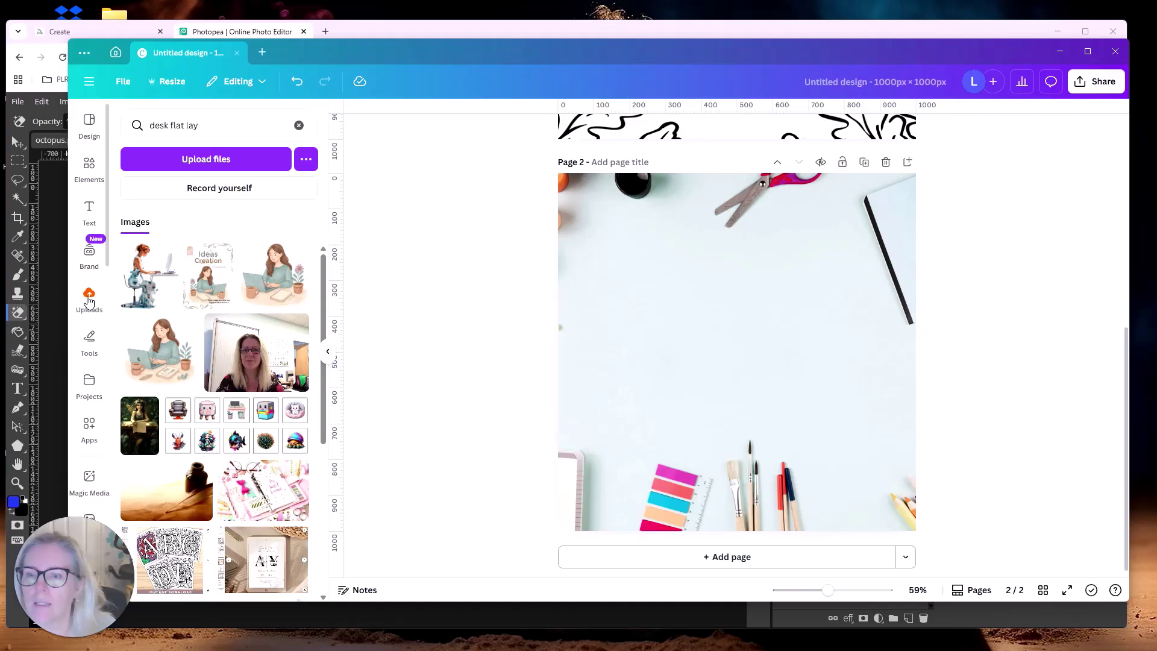
pyautogui.click(299, 126)
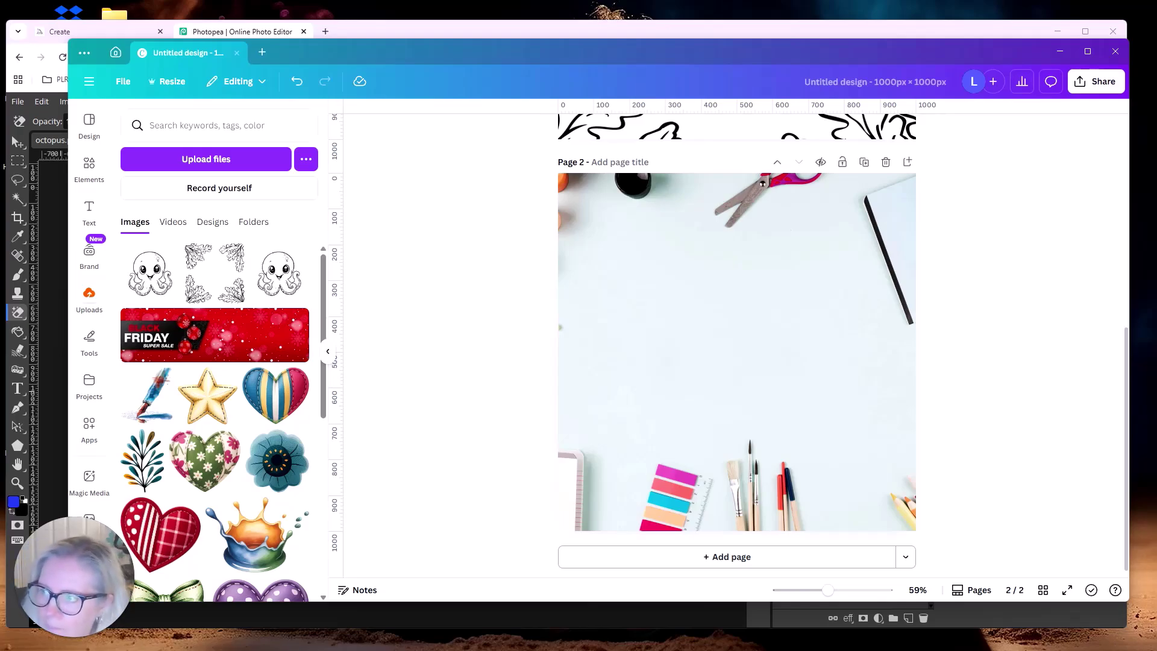
pyautogui.moveTo(9, 374); pyautogui.dragTo(176, 377)
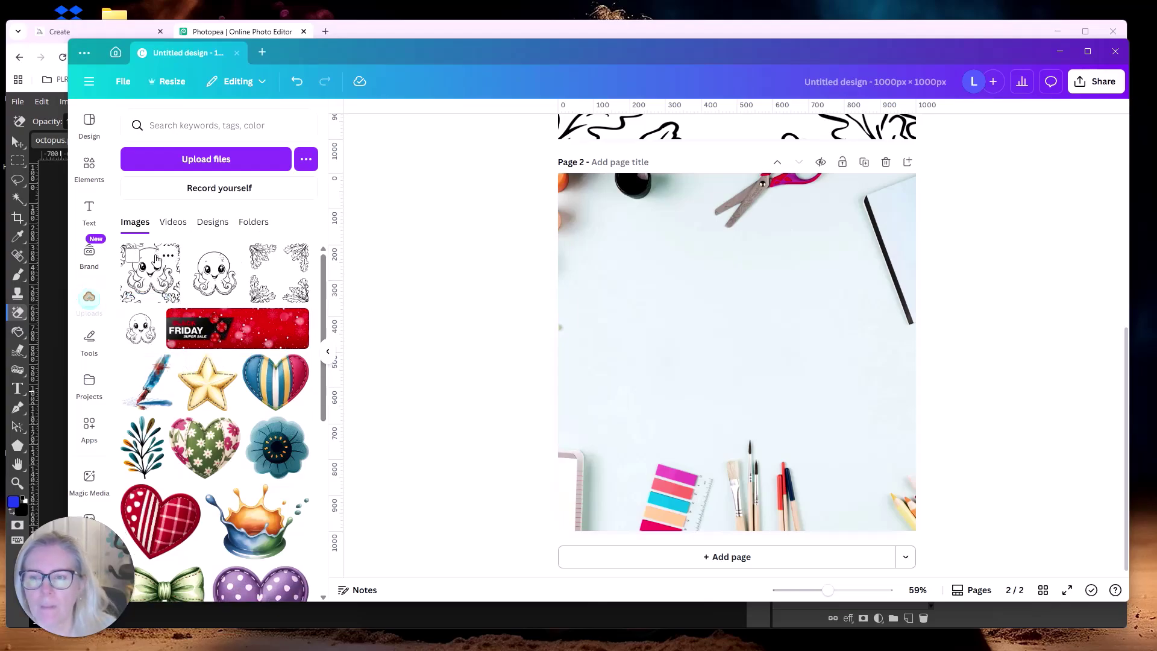
pyautogui.click(143, 285)
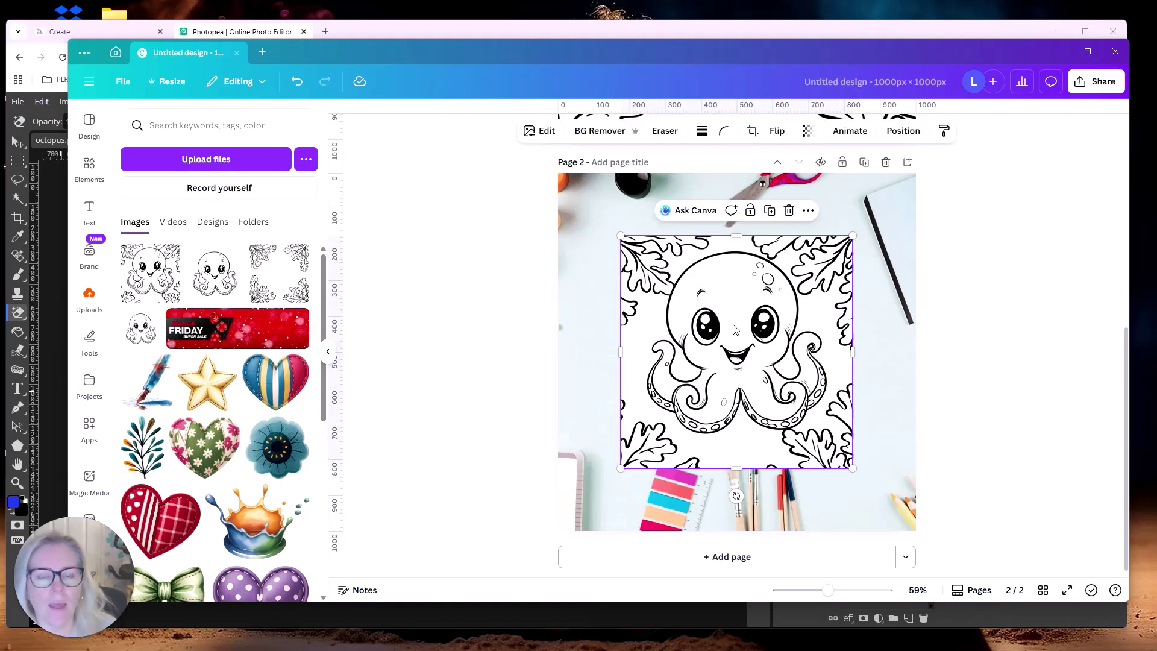
pyautogui.moveTo(629, 241); pyautogui.dragTo(673, 288)
pyautogui.moveTo(807, 402); pyautogui.dragTo(780, 359)
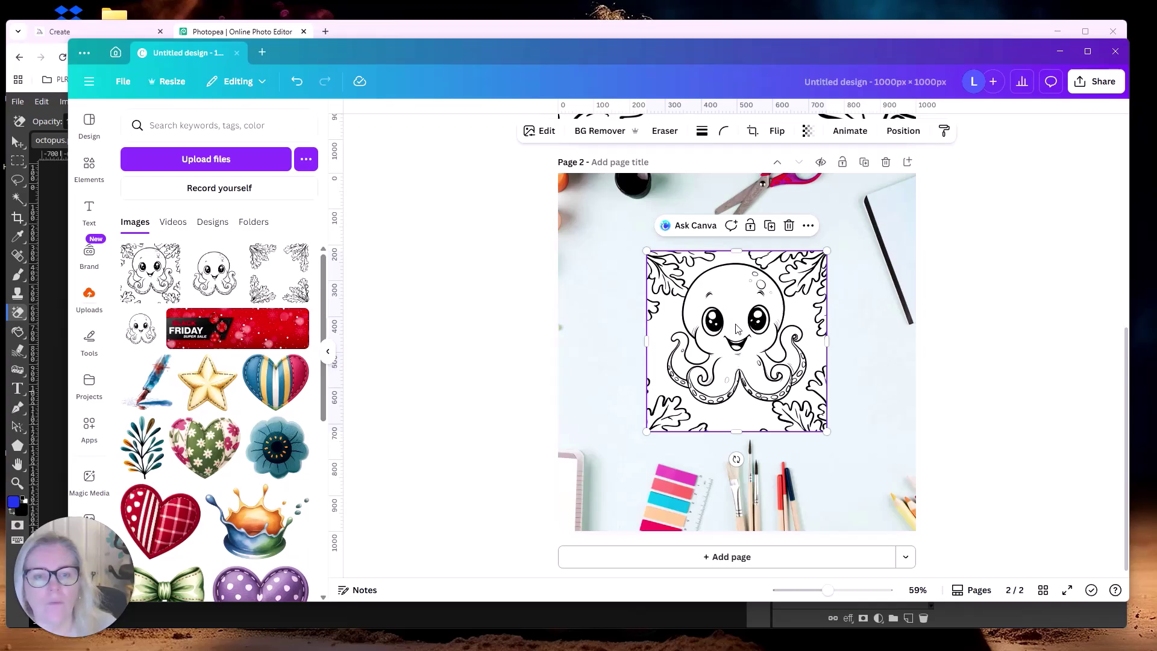
# Step: Apply a Drop shadow to the octopus image with a blur amount of 15
pyautogui.click(546, 131)
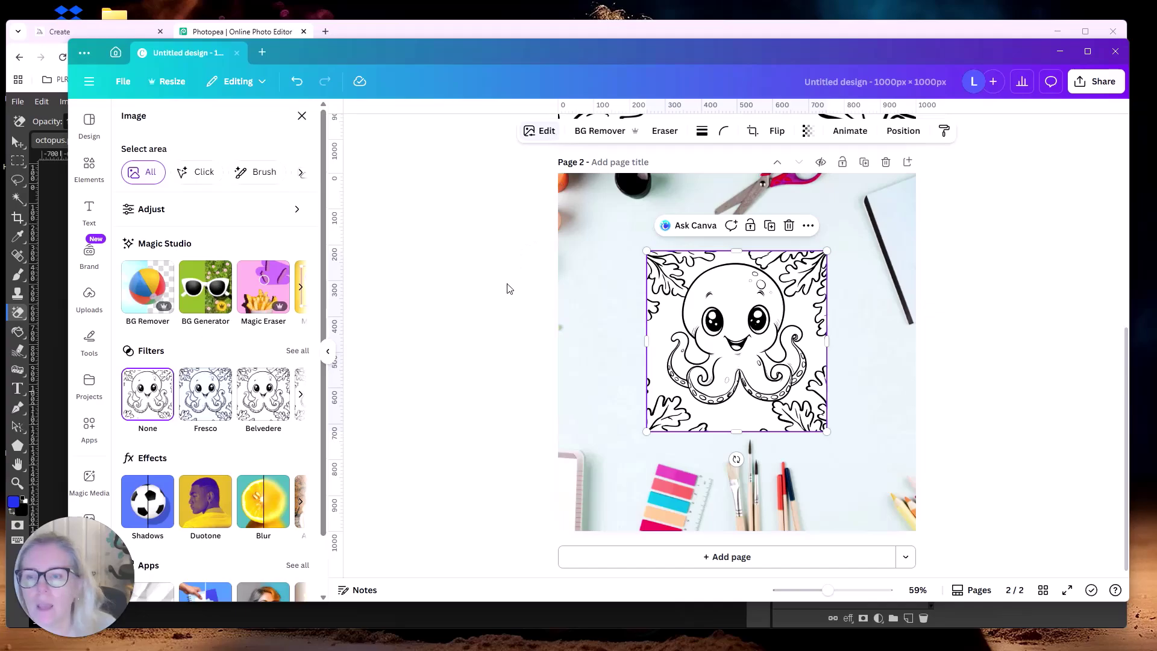
pyautogui.click(147, 502)
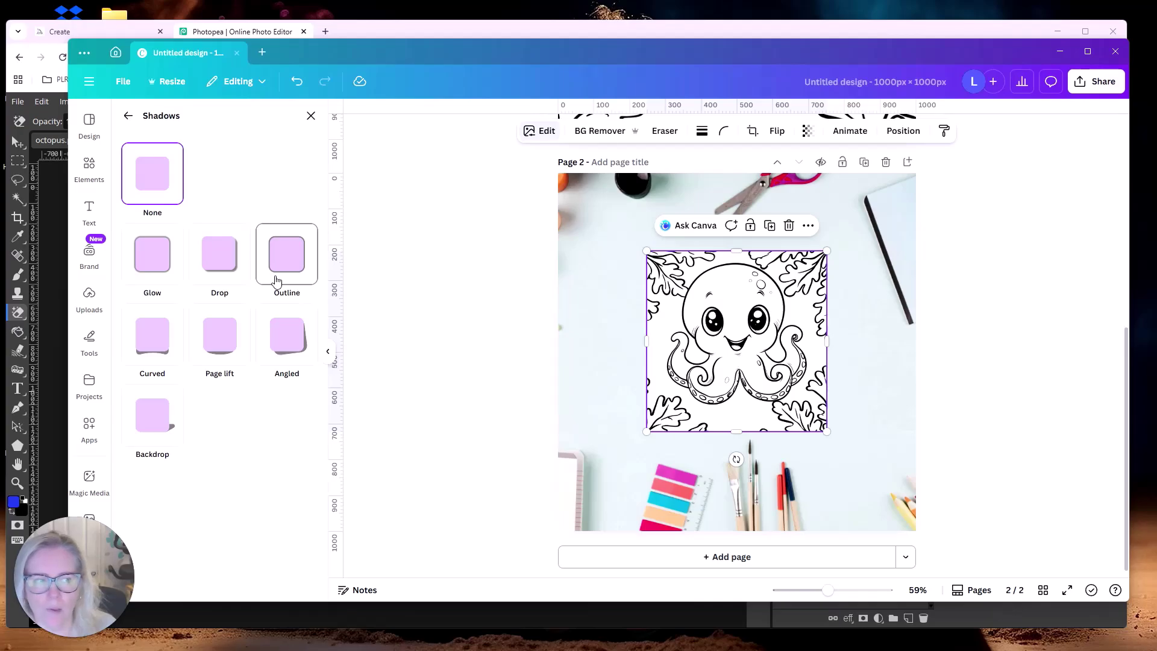
pyautogui.click(218, 264)
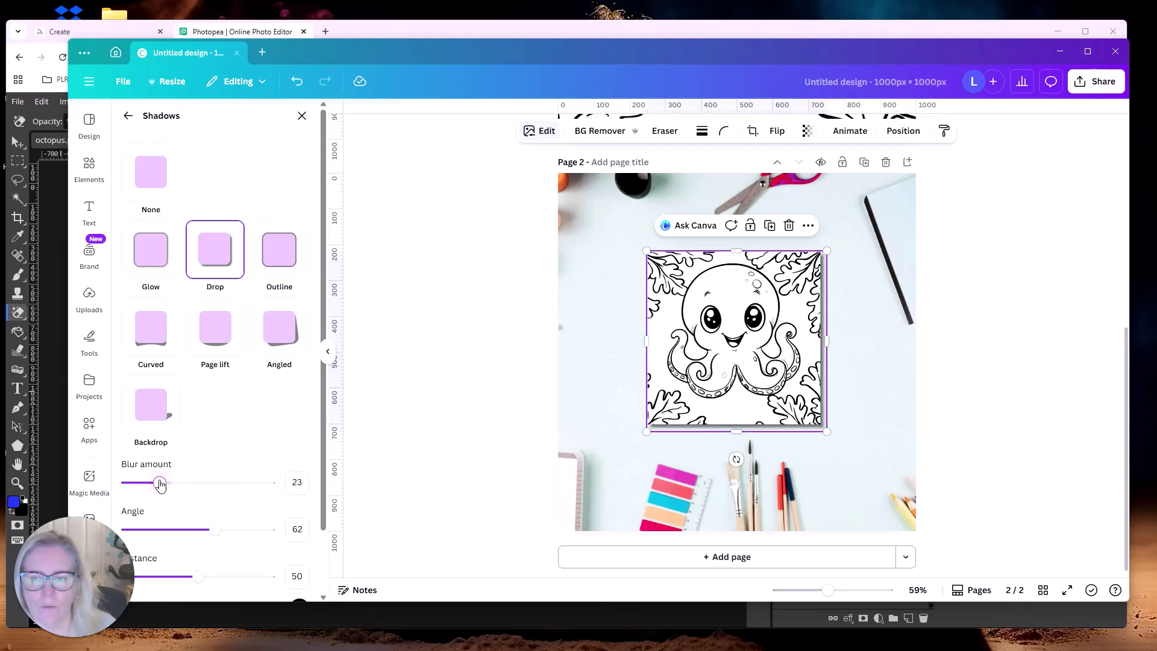
pyautogui.moveTo(155, 486); pyautogui.dragTo(150, 487)
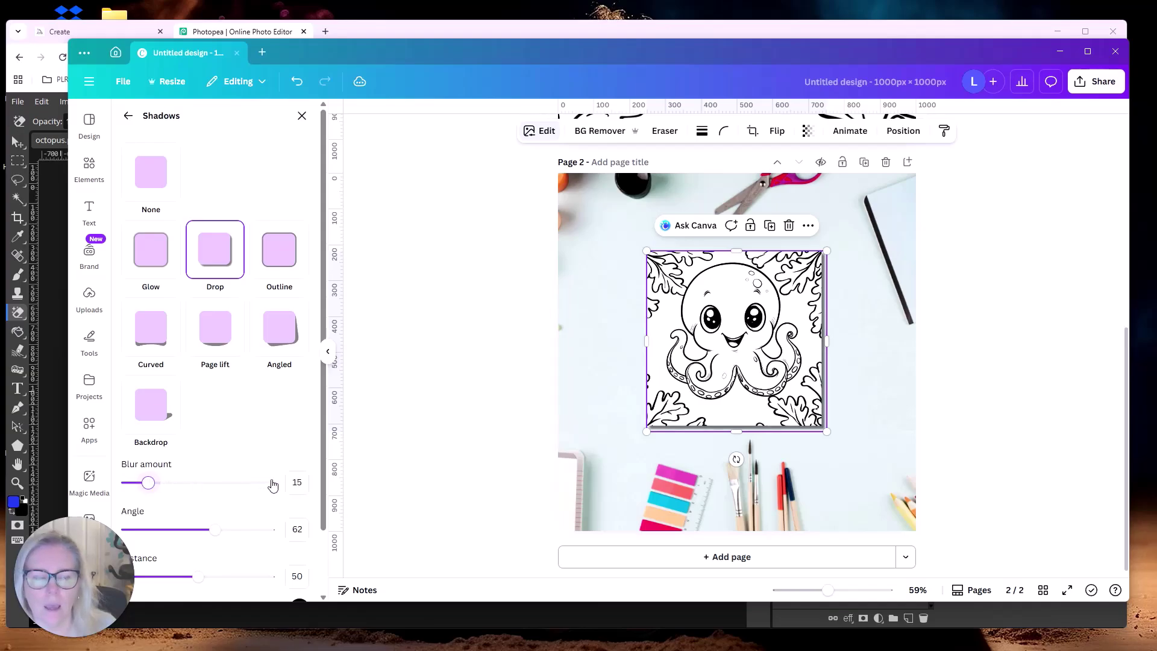
pyautogui.scroll(-1, 318, 530)
pyautogui.scroll(-1, 315, 545)
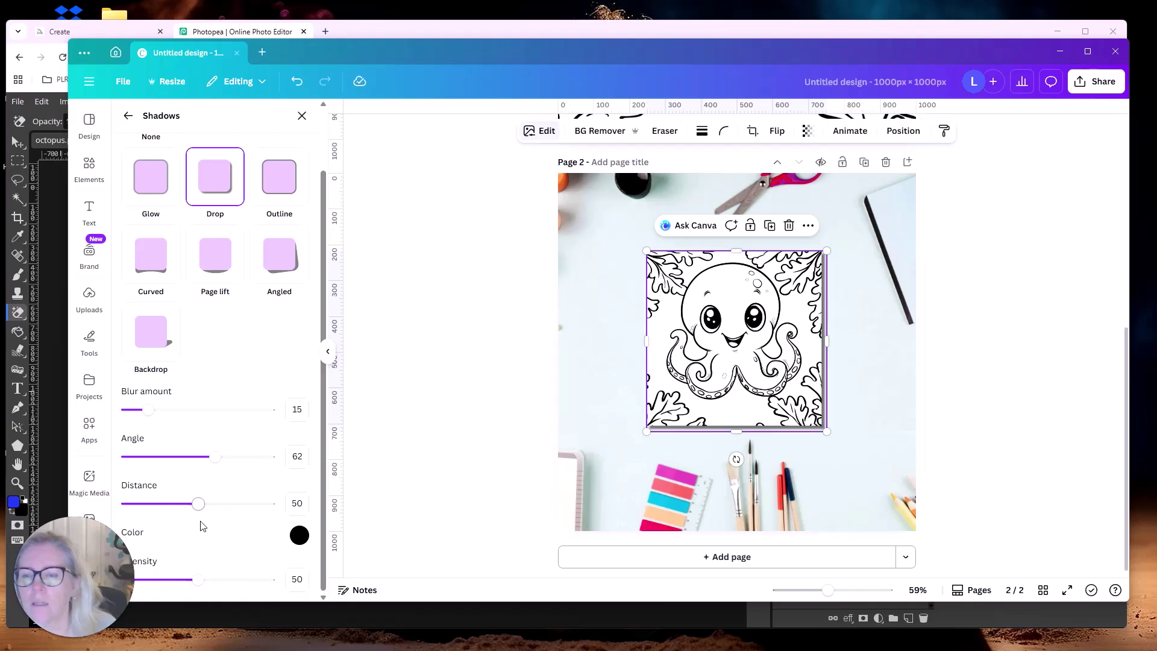
pyautogui.click(892, 463)
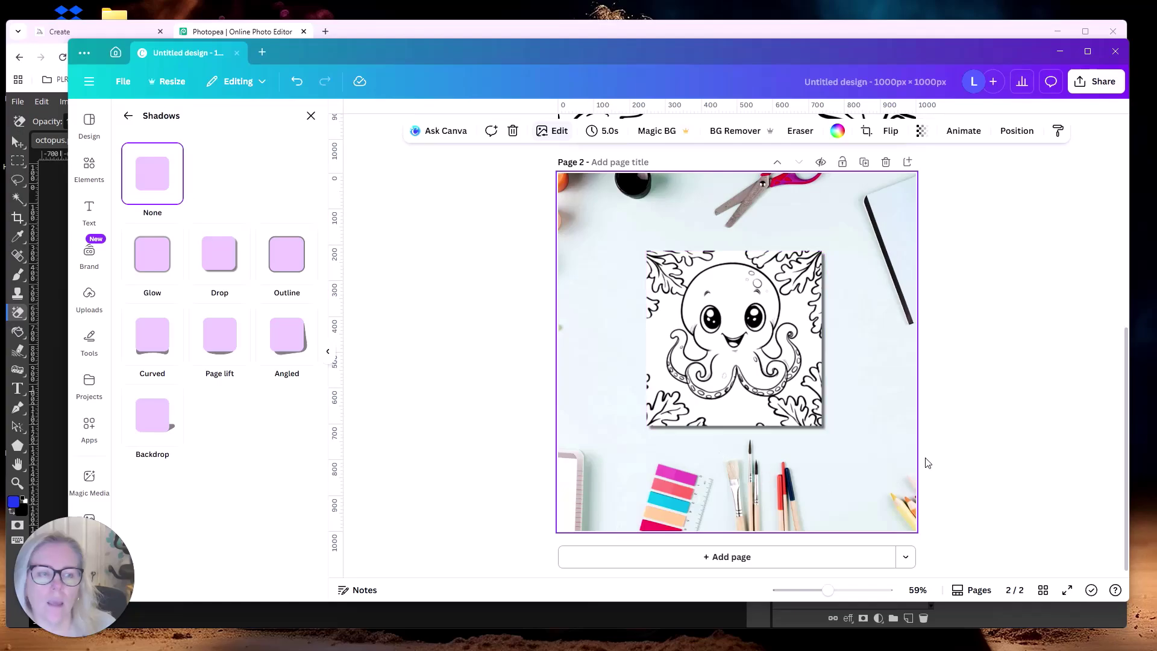
# Step: Enlarge the octopus image on page 2 and centre it over the art-supplies background
pyautogui.click(749, 380)
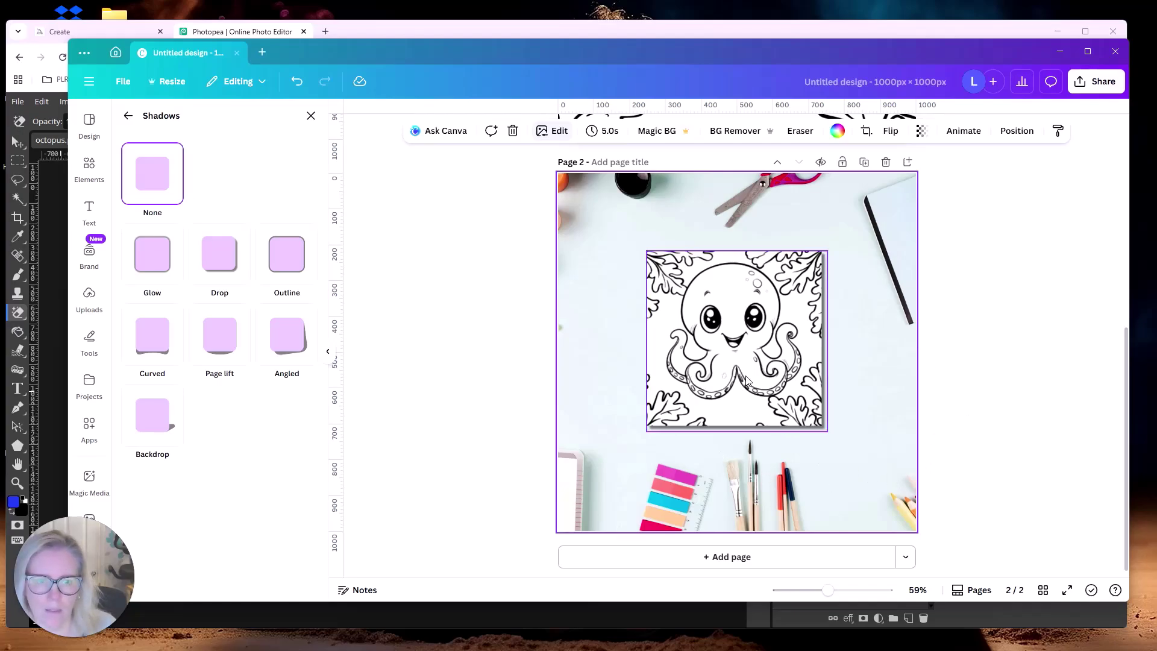
pyautogui.moveTo(646, 428); pyautogui.dragTo(611, 466)
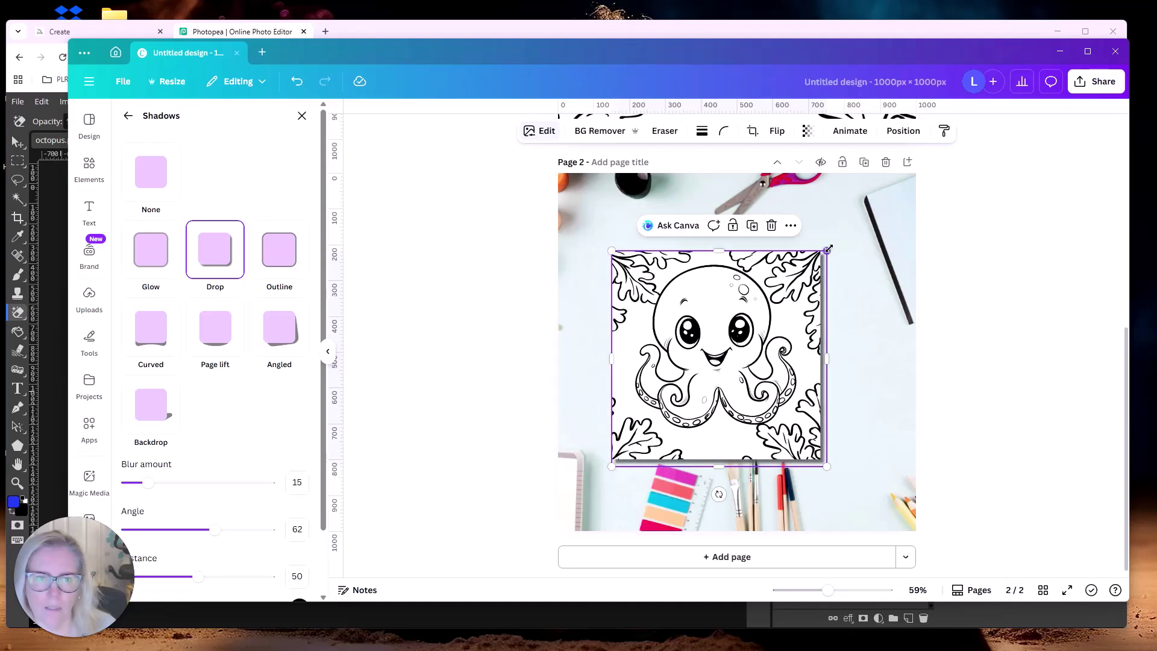
pyautogui.moveTo(829, 249); pyautogui.dragTo(856, 223)
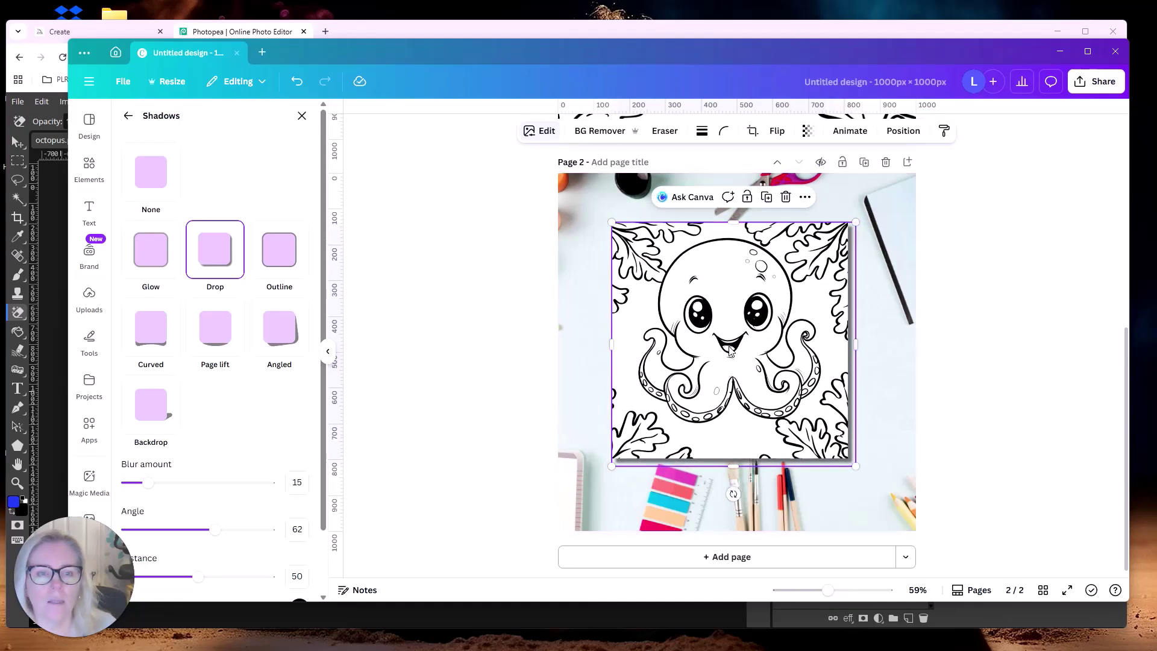
pyautogui.moveTo(730, 351); pyautogui.dragTo(735, 355)
pyautogui.click(1065, 365)
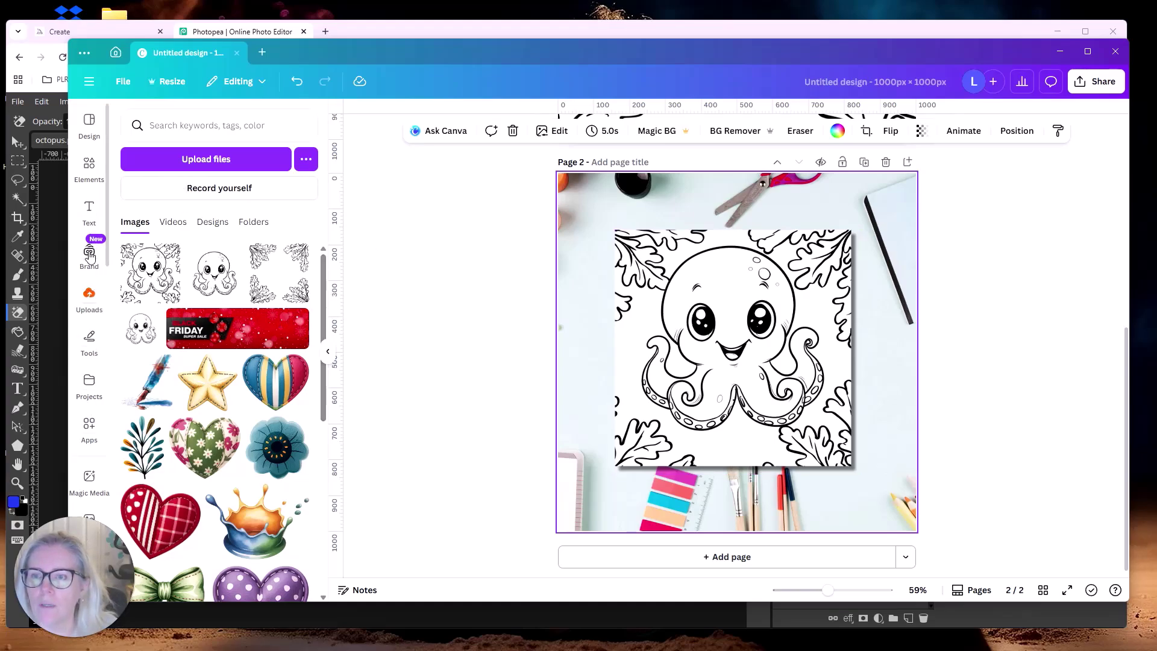
# Step: Add page 3 and set the desk photo with the yellow mandala drawing and paint tubes as its background
pyautogui.click(89, 168)
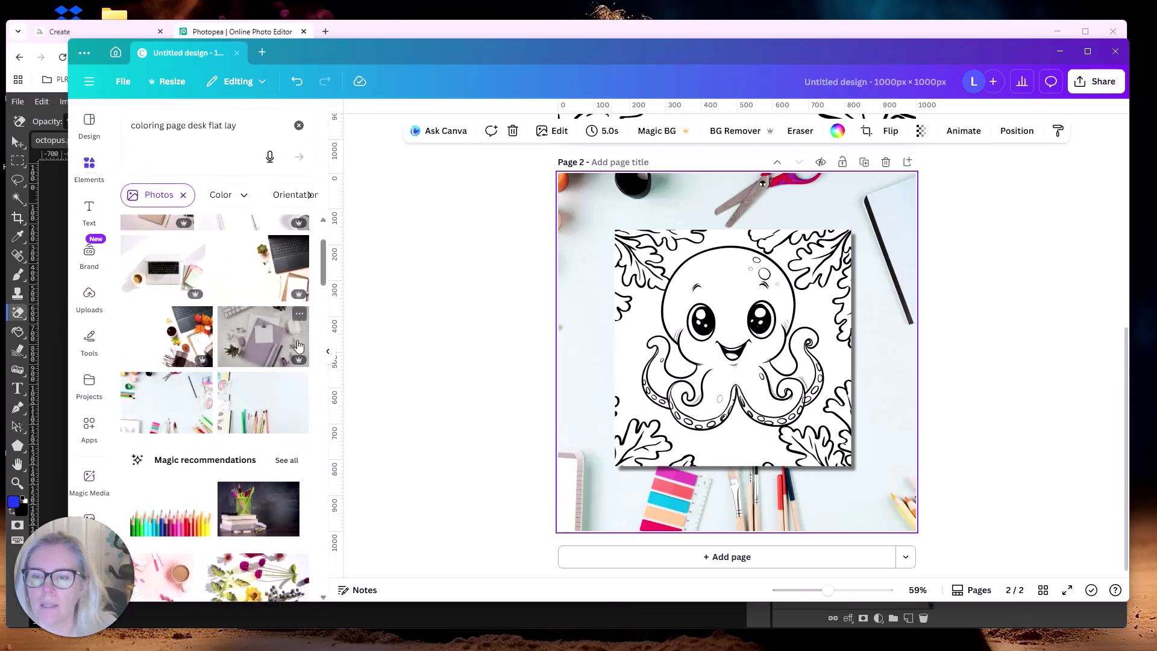
pyautogui.click(762, 555)
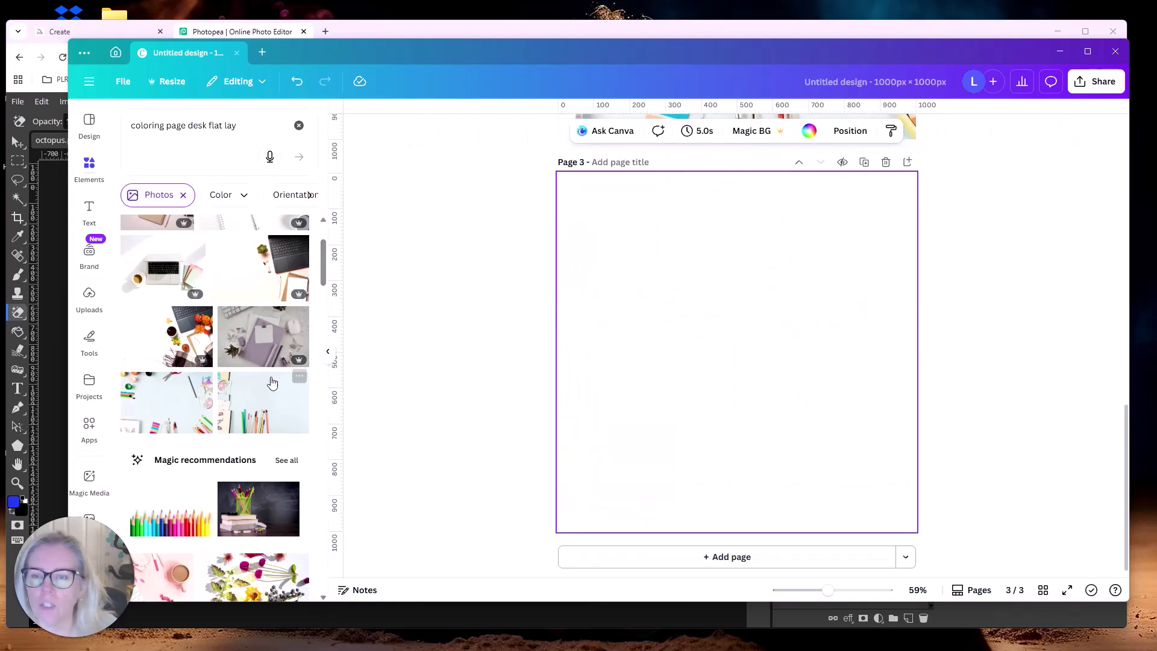
pyautogui.scroll(-3, 265, 373)
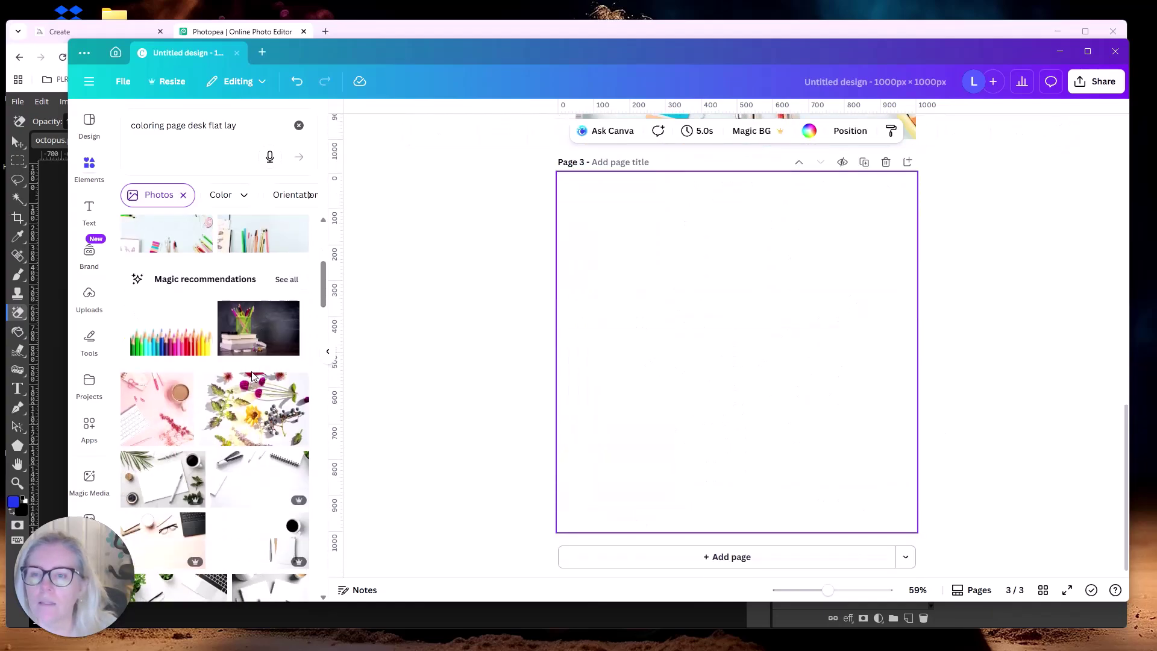
pyautogui.scroll(-2, 261, 341)
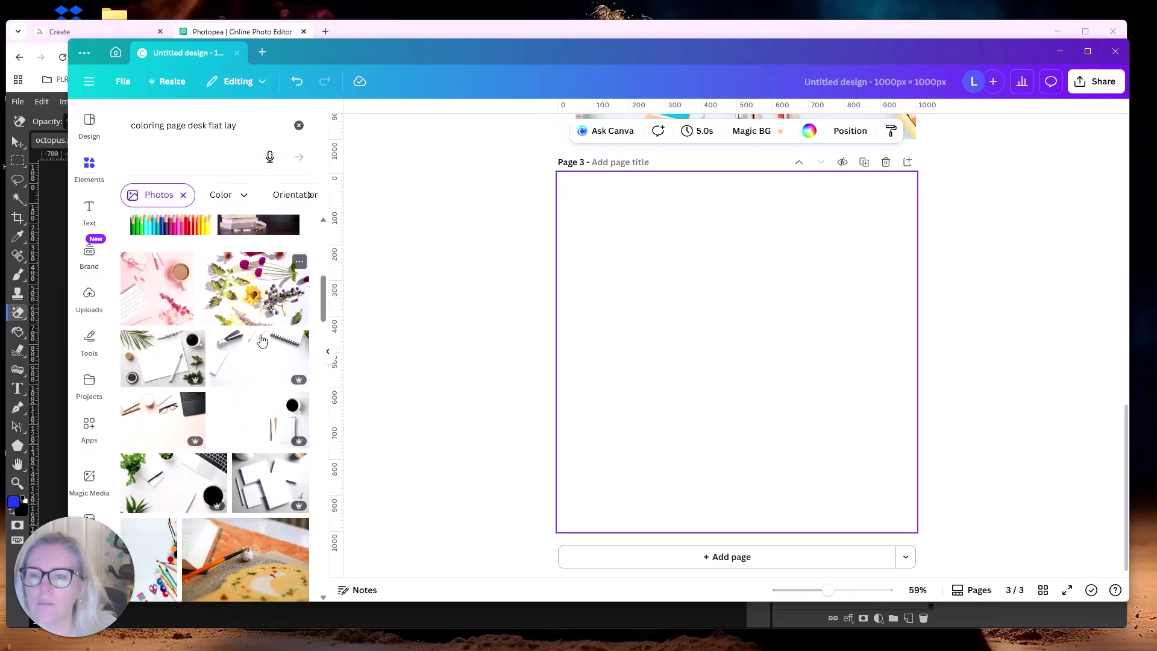
pyautogui.scroll(-5, 262, 340)
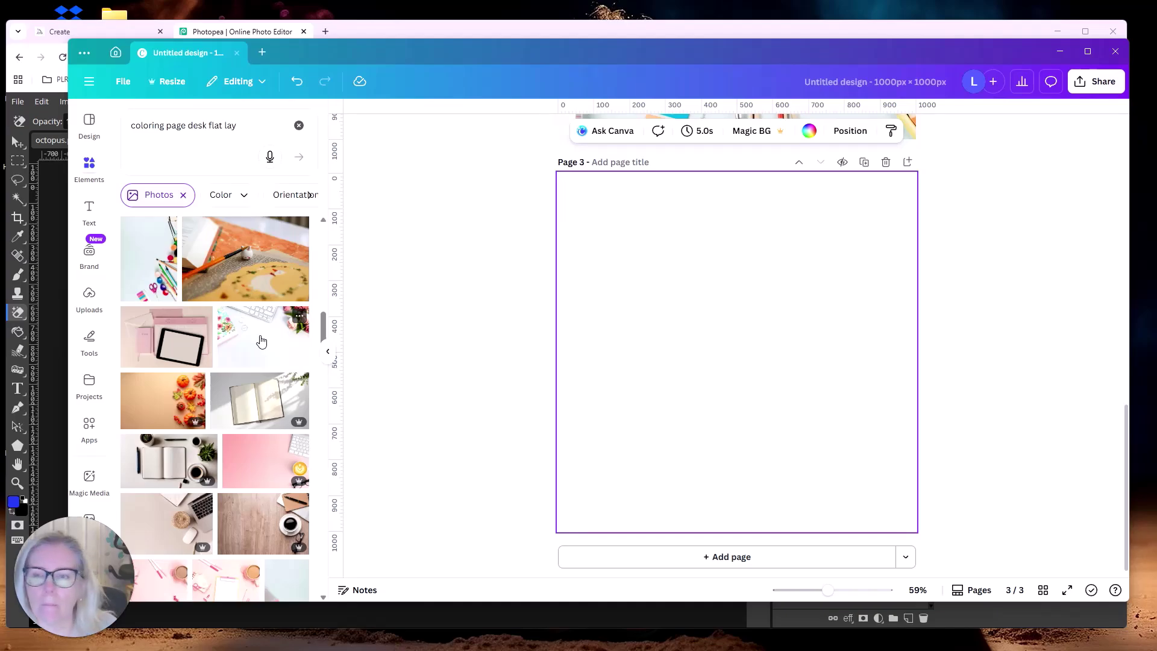
pyautogui.scroll(-4, 261, 342)
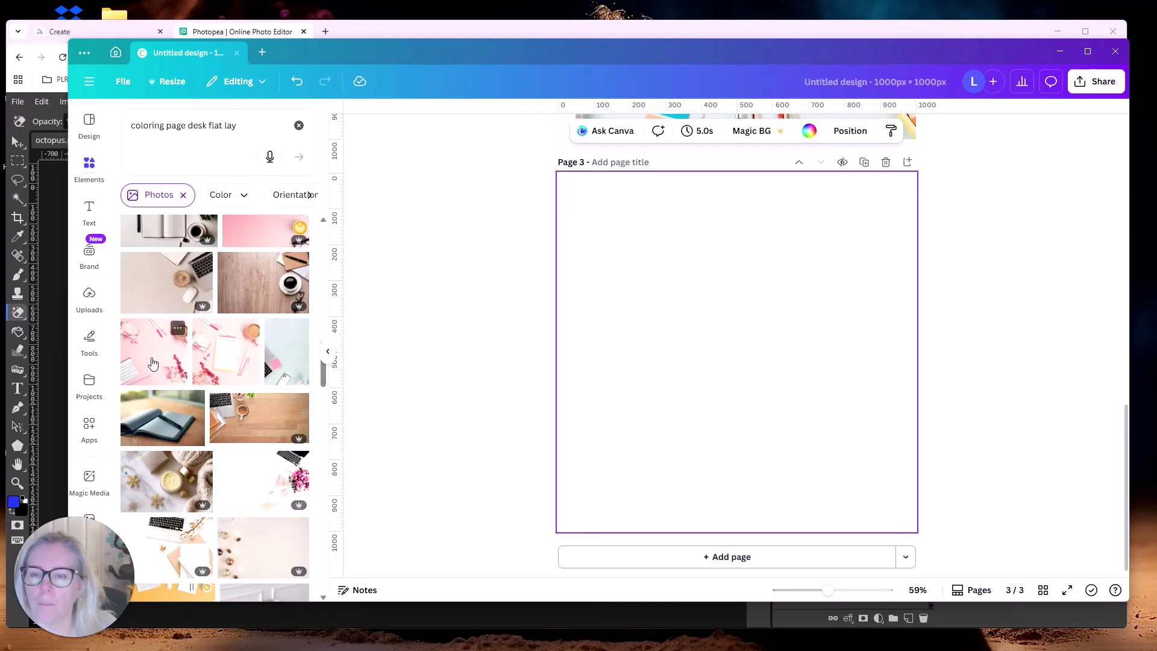
pyautogui.scroll(-3, 153, 362)
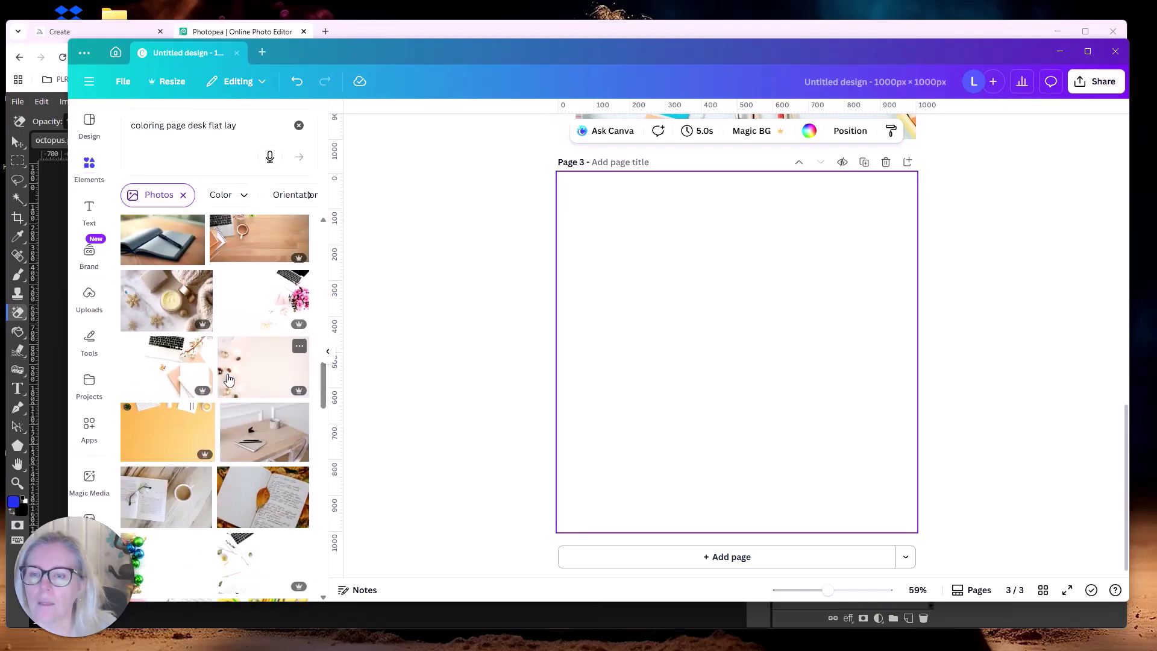
pyautogui.scroll(-4, 229, 378)
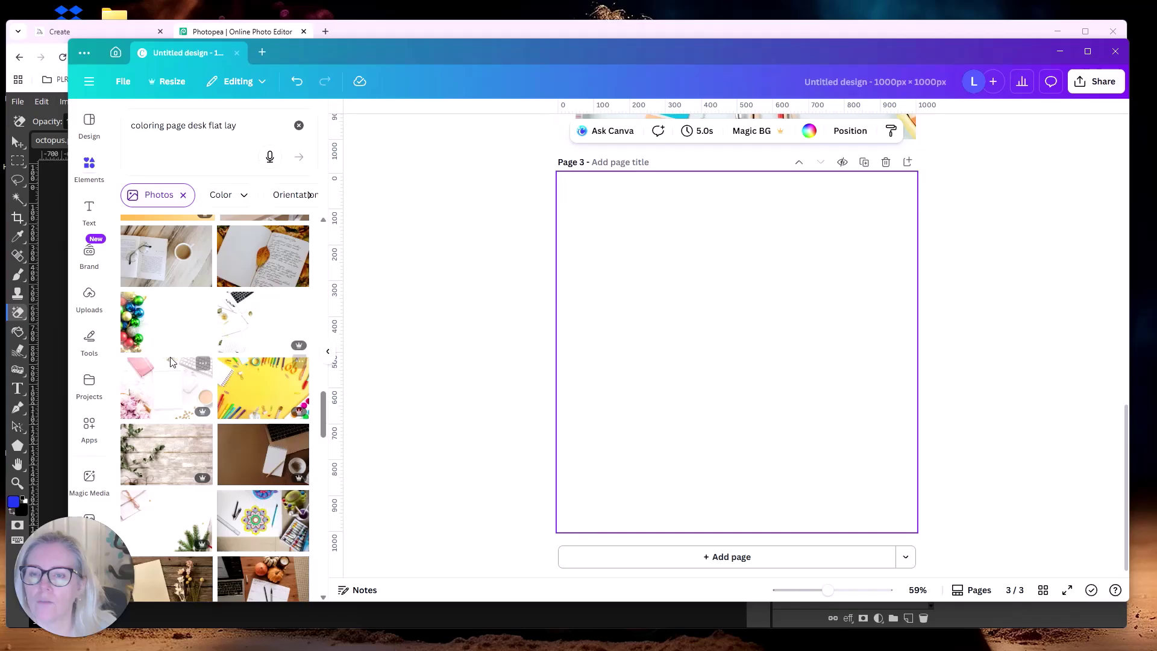
pyautogui.scroll(-2, 241, 463)
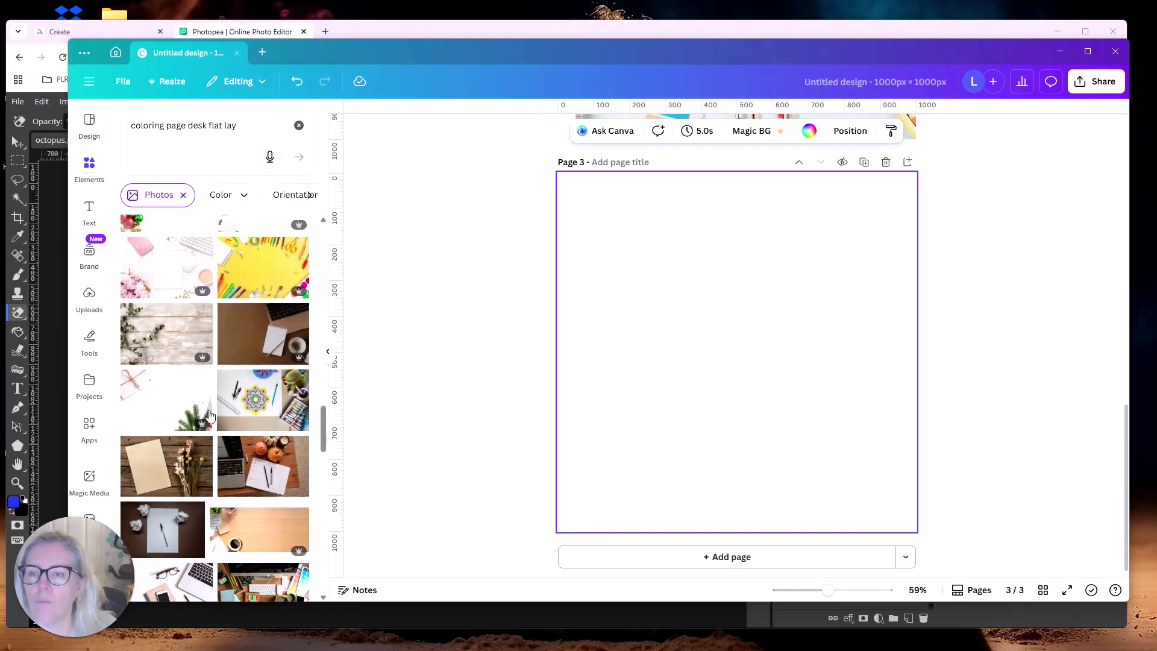
pyautogui.click(265, 401)
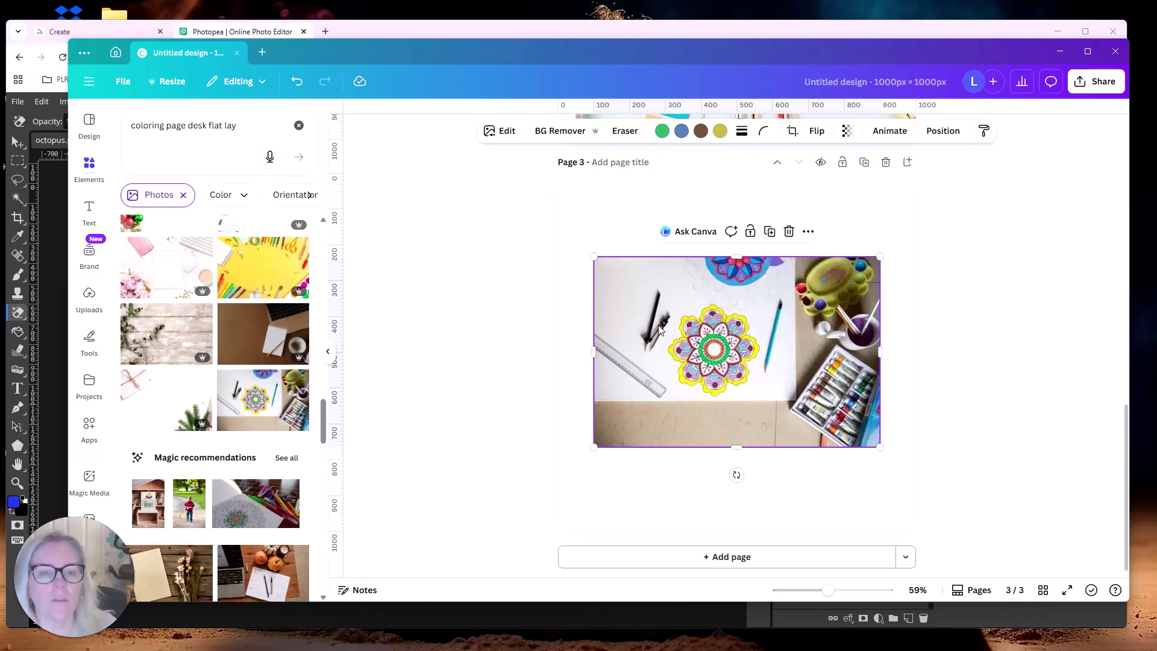
pyautogui.rightClick(762, 381)
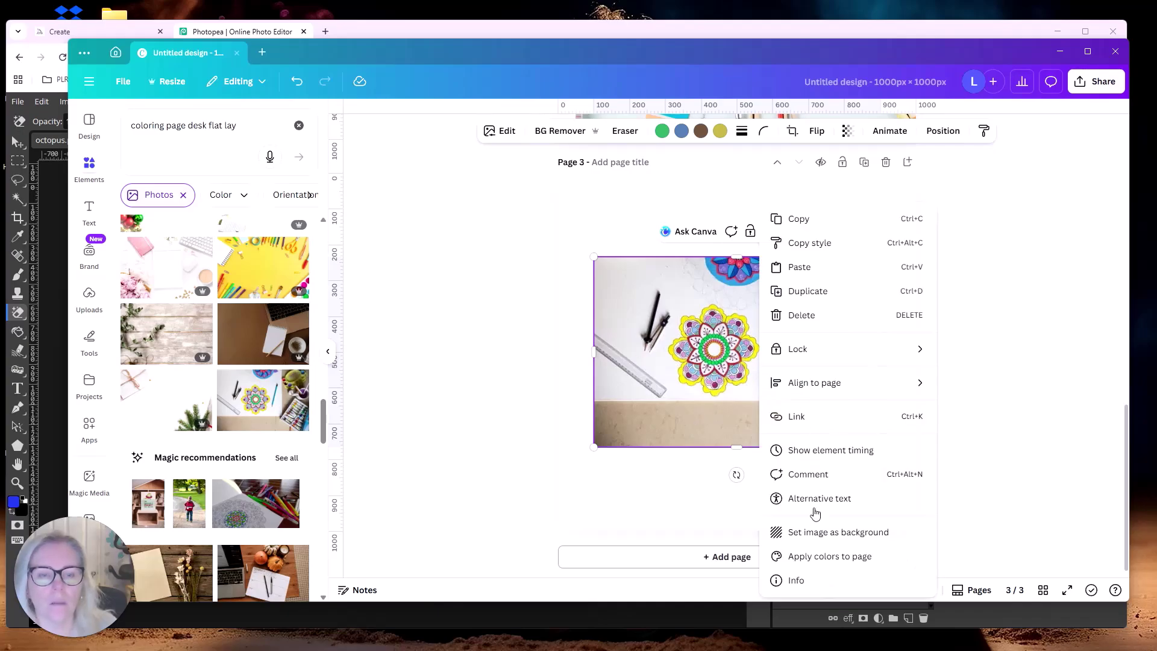
pyautogui.click(820, 533)
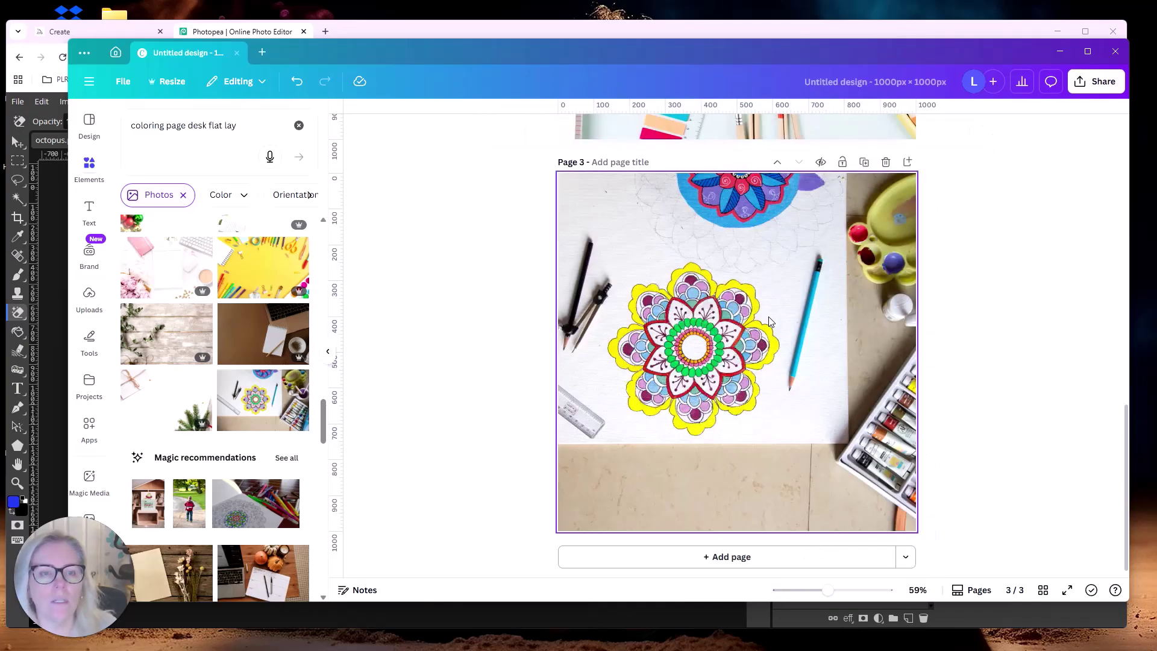
# Step: Place the uploaded leaf-framed octopus image on page 3 and apply a Drop shadow to it
pyautogui.click(91, 297)
pyautogui.click(151, 274)
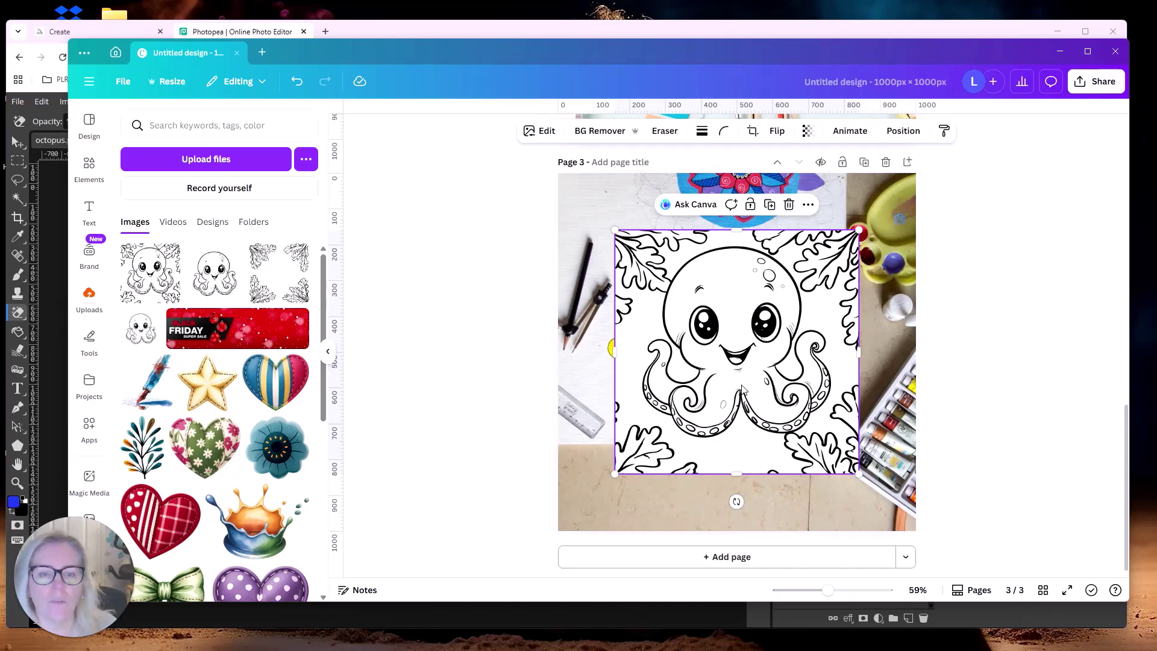
pyautogui.click(546, 131)
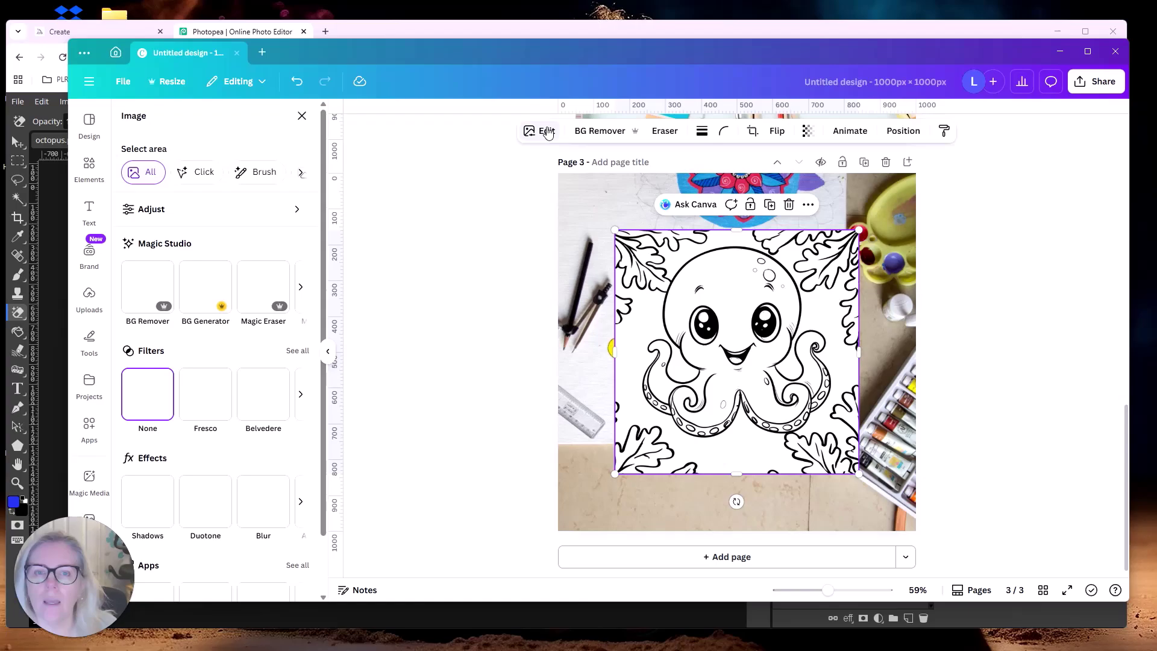
pyautogui.click(150, 503)
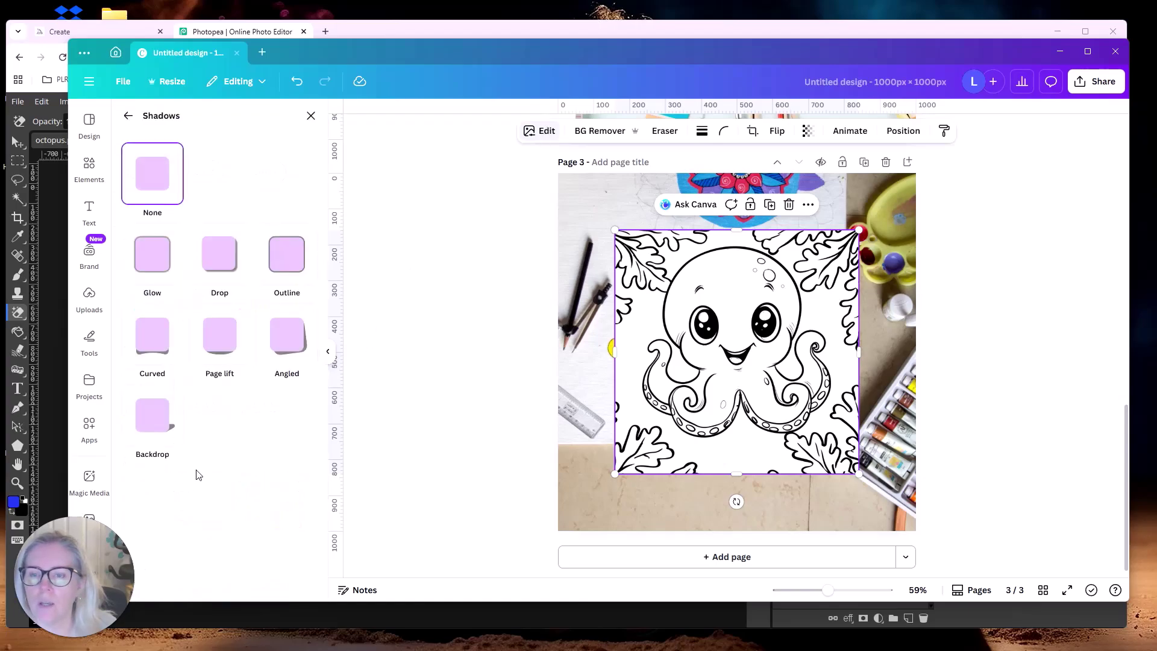
pyautogui.click(231, 255)
pyautogui.click(620, 511)
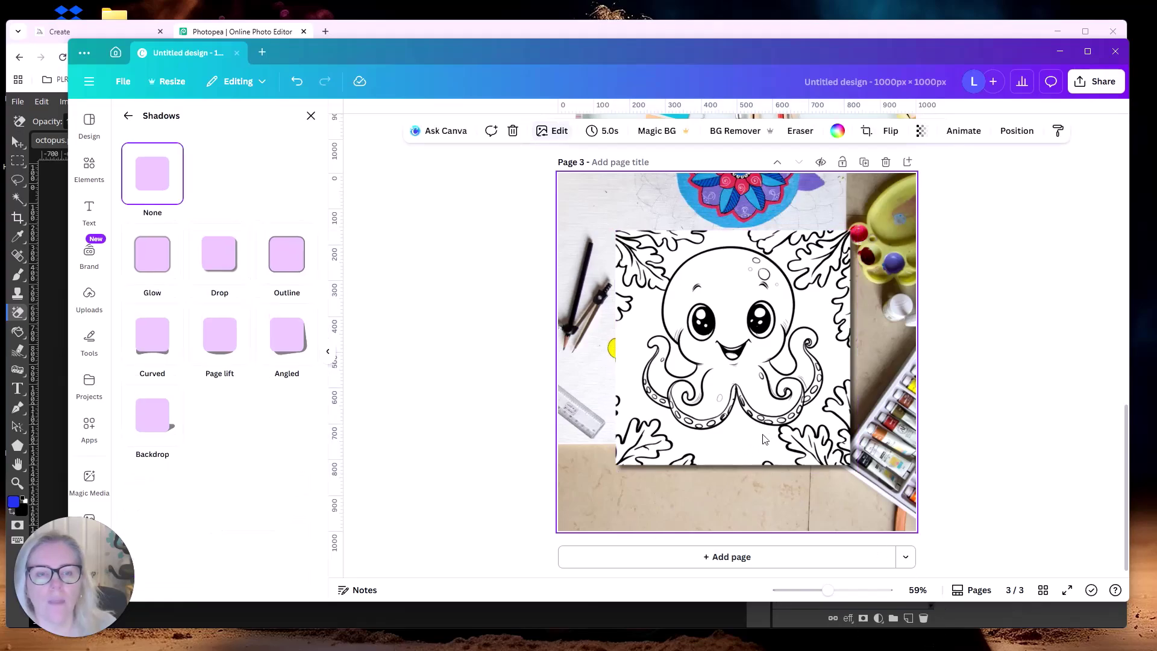
# Step: Enlarge the octopus image on page 3 and centre it over the mandala desk background
pyautogui.click(658, 271)
pyautogui.moveTo(616, 230); pyautogui.dragTo(588, 201)
pyautogui.moveTo(723, 379); pyautogui.dragTo(739, 406)
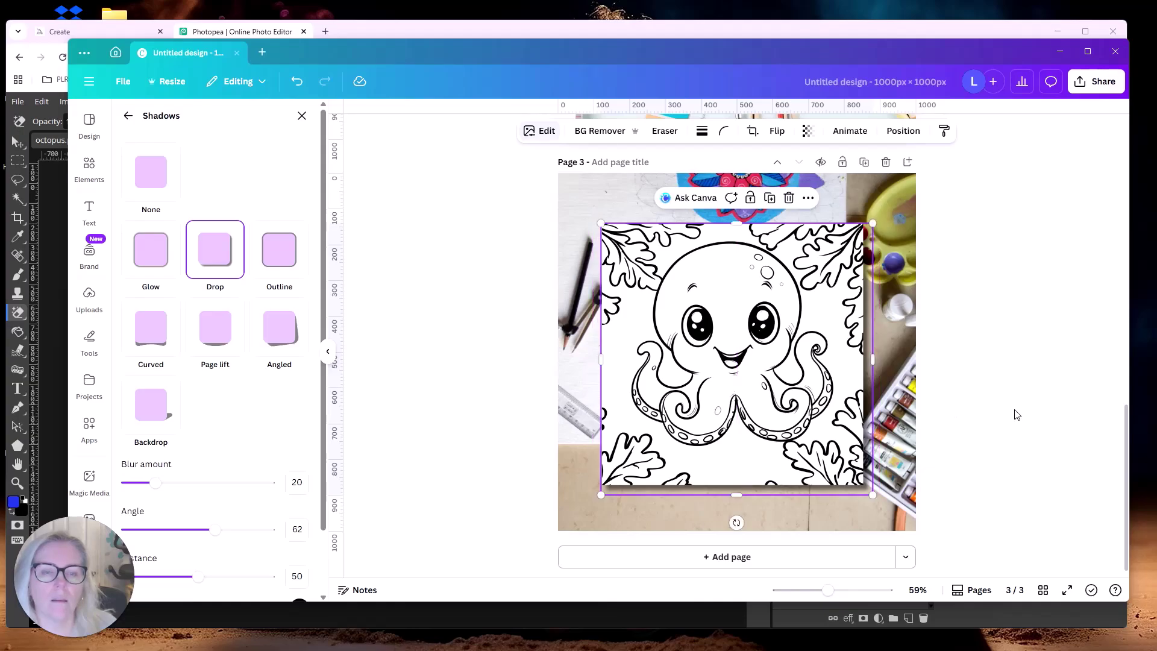
pyautogui.click(1018, 416)
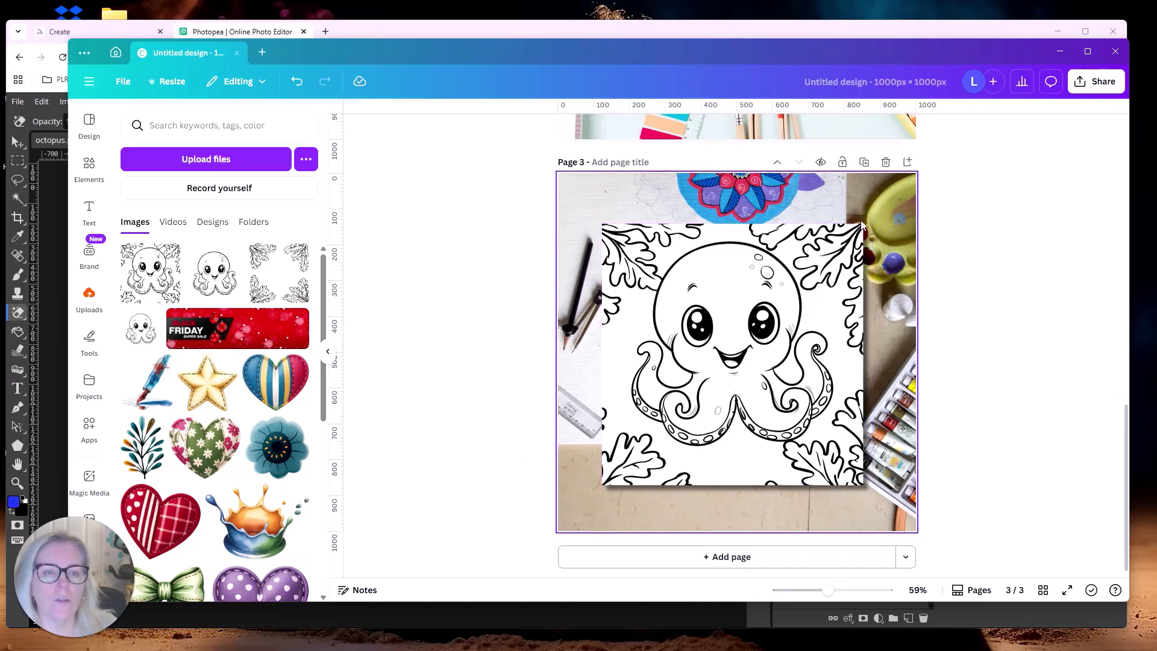
# Step: Set the transparency of page 3's background photo to 39
pyautogui.click(755, 205)
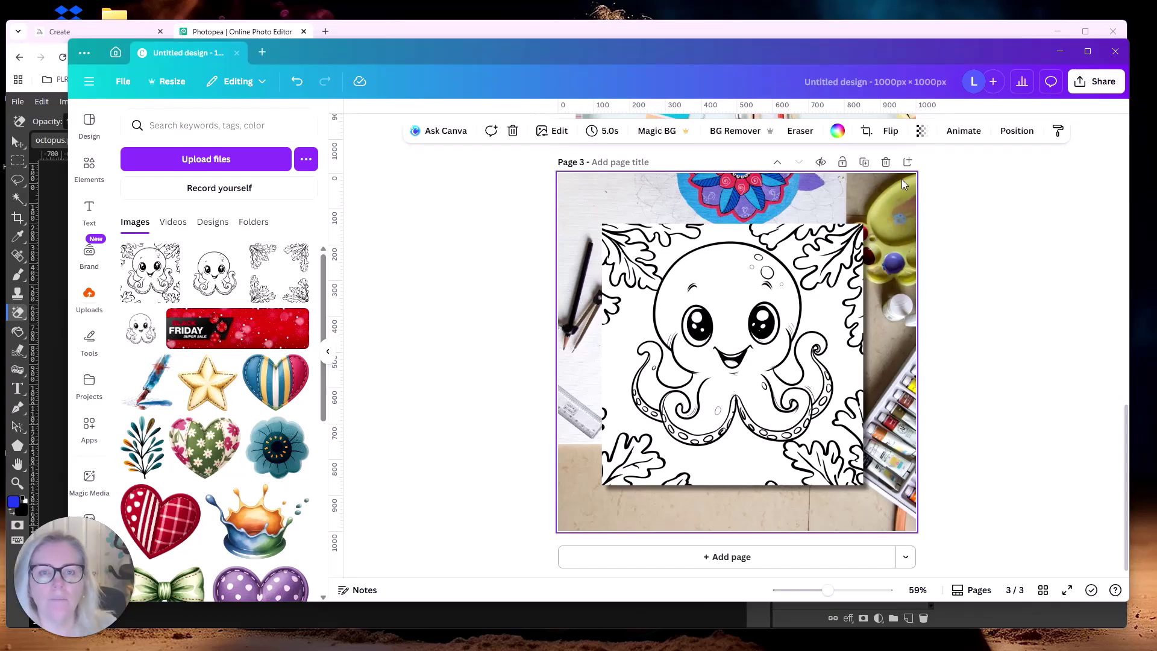
pyautogui.click(917, 132)
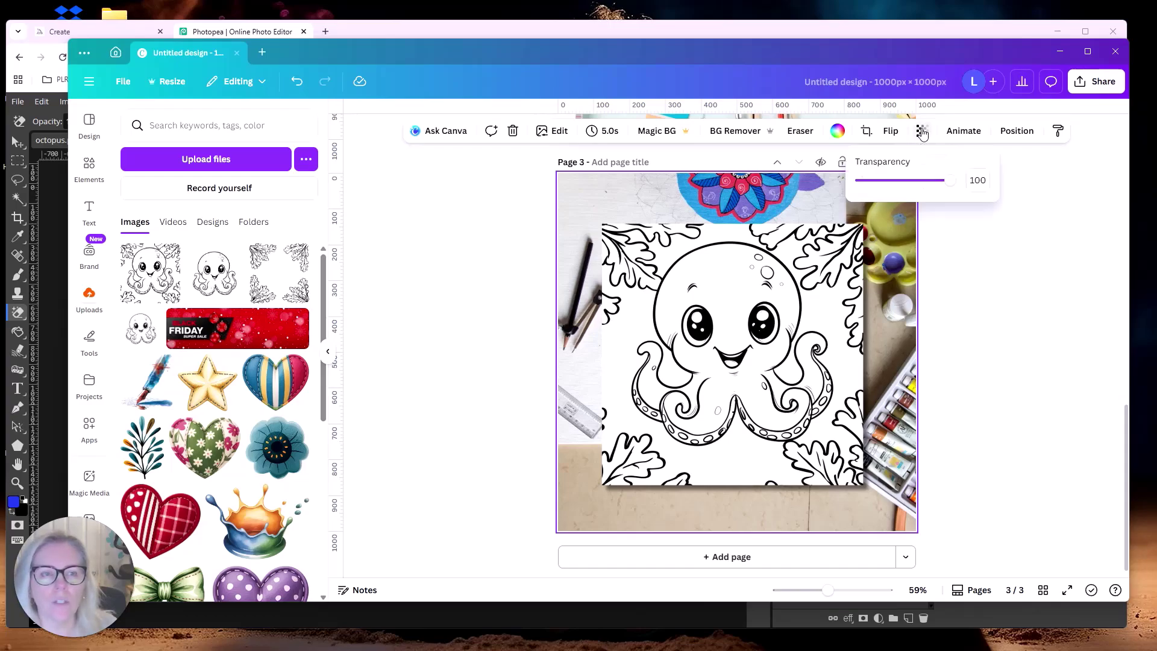
pyautogui.moveTo(955, 181); pyautogui.dragTo(898, 189)
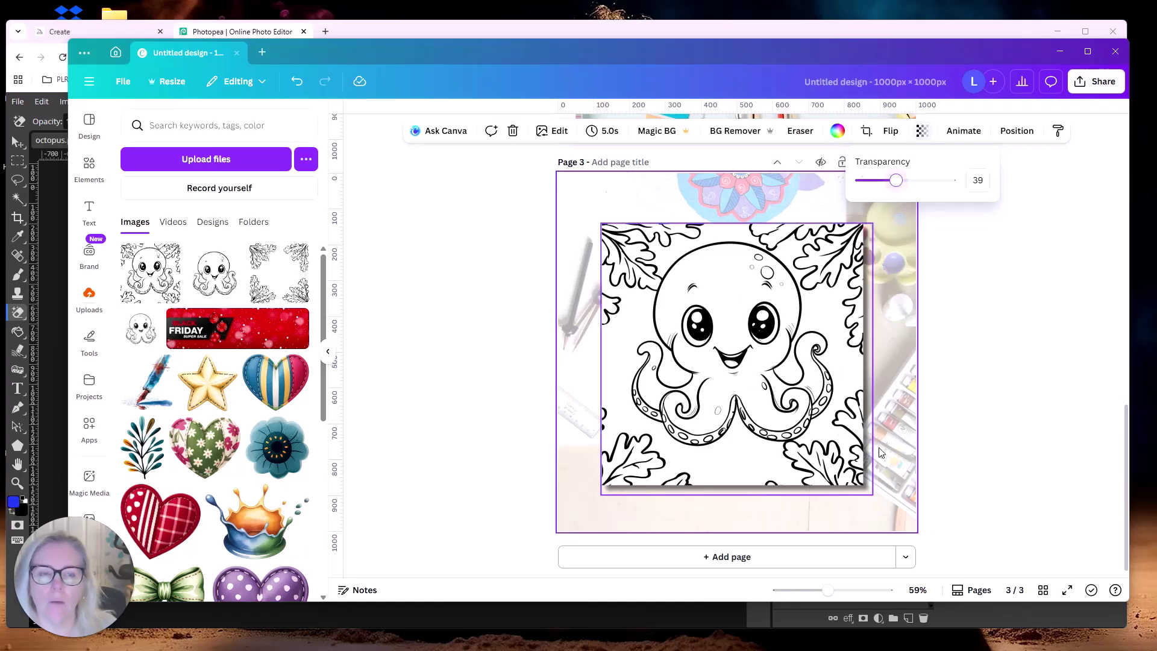
pyautogui.click(911, 496)
pyautogui.click(1043, 499)
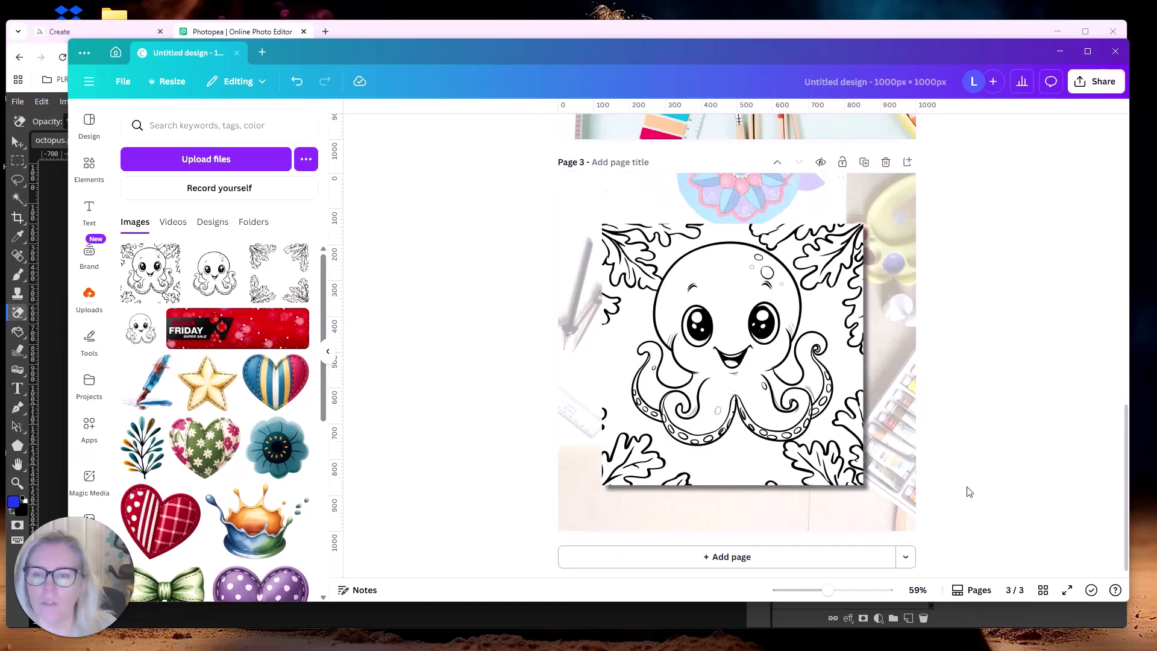
# Step: Add page 4 and browse further through the desk flat lay photos for another background
pyautogui.click(715, 557)
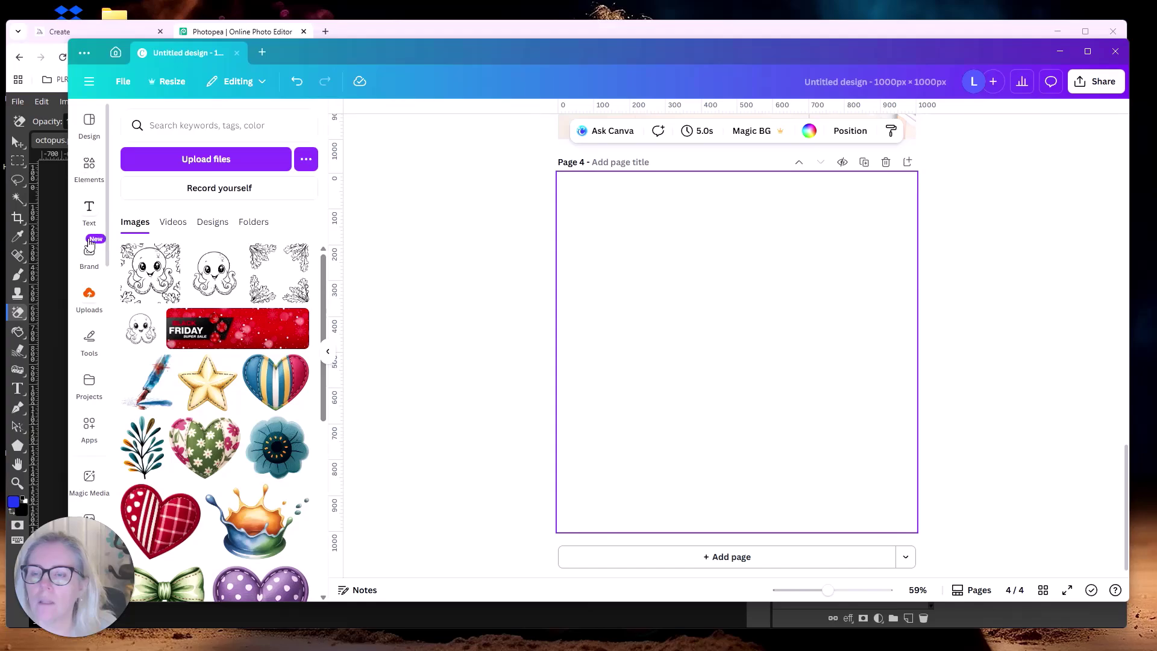
pyautogui.click(90, 167)
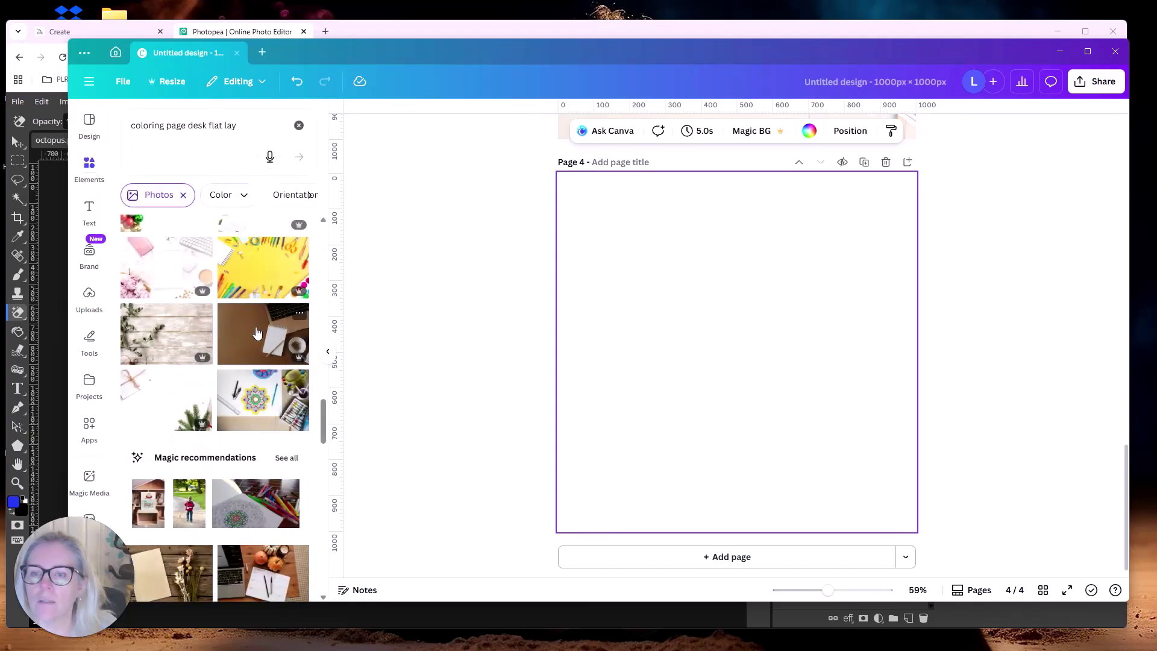
pyautogui.scroll(-3, 260, 325)
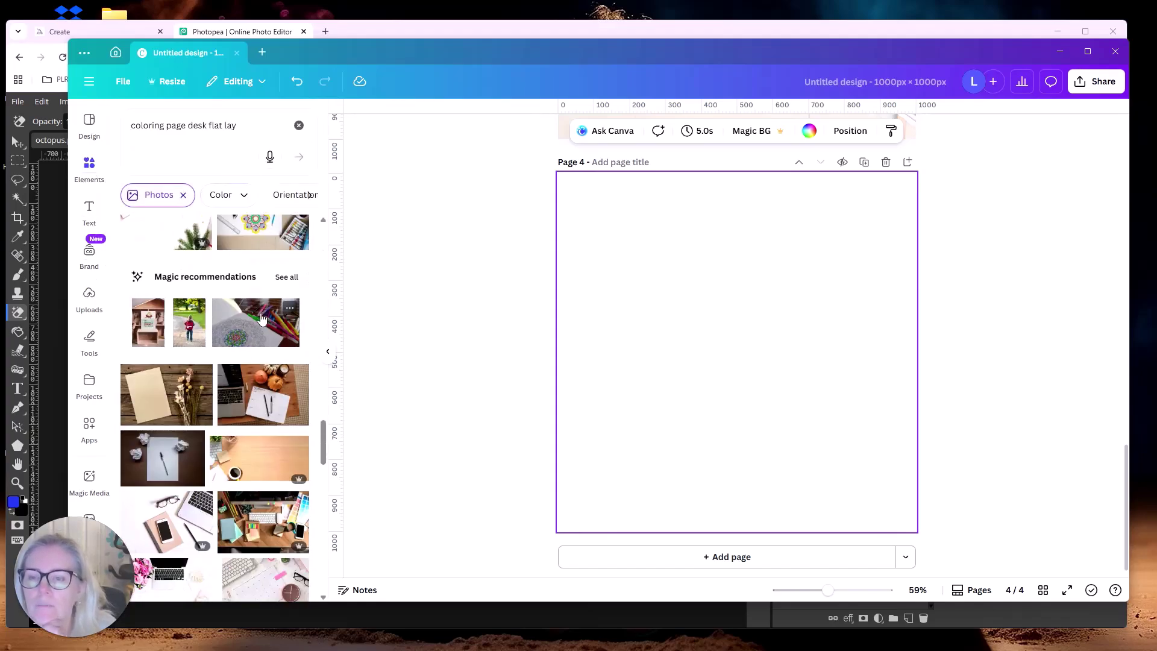
pyautogui.scroll(-4, 262, 318)
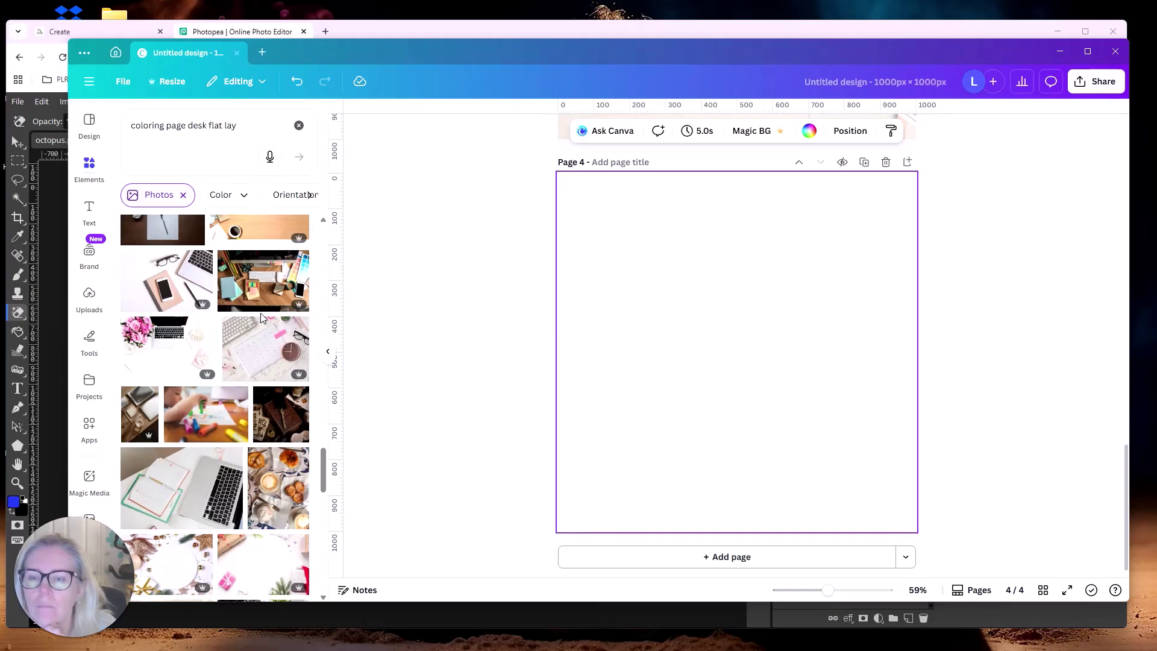
pyautogui.scroll(-1, 262, 318)
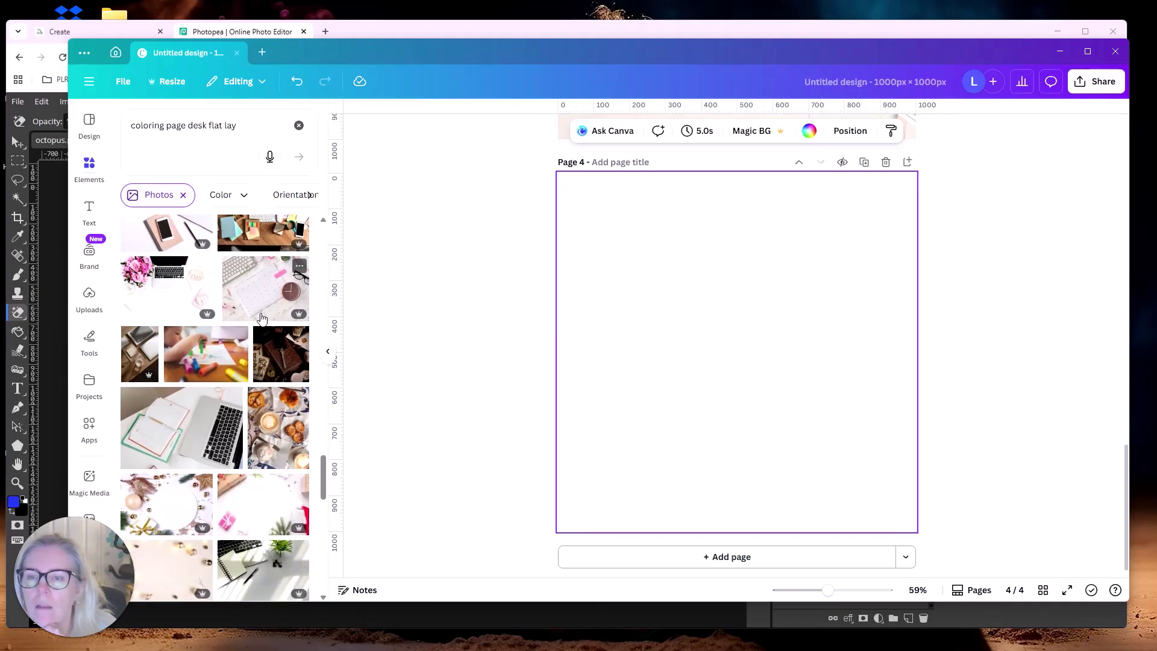
pyautogui.scroll(-8, 262, 318)
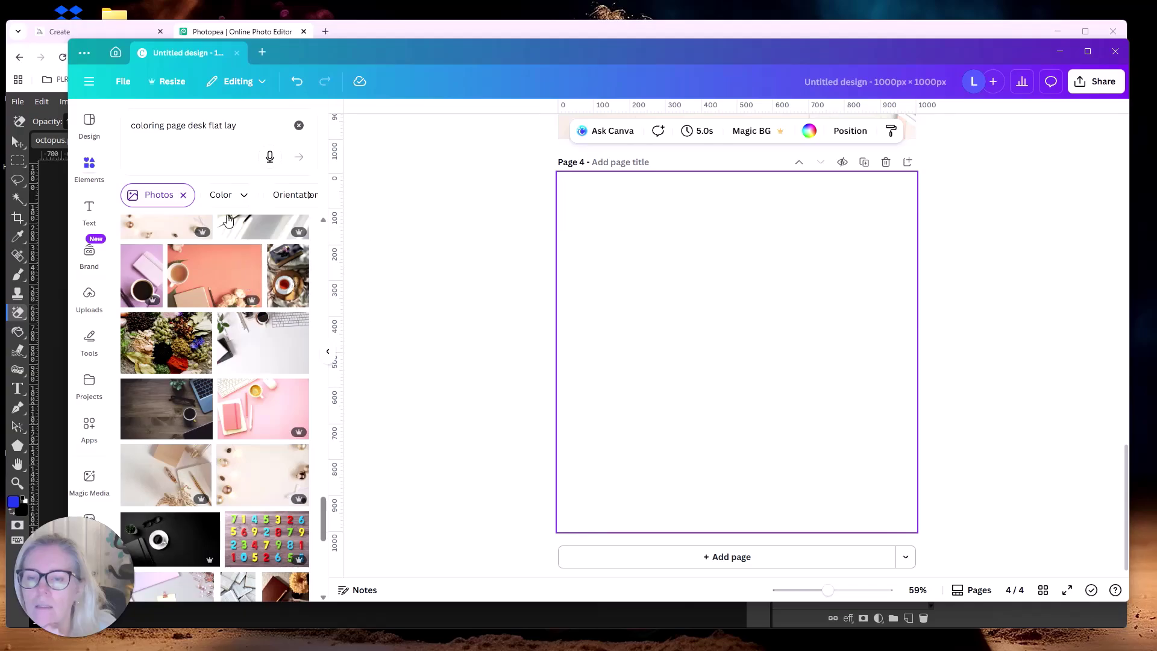
pyautogui.scroll(-4, 235, 272)
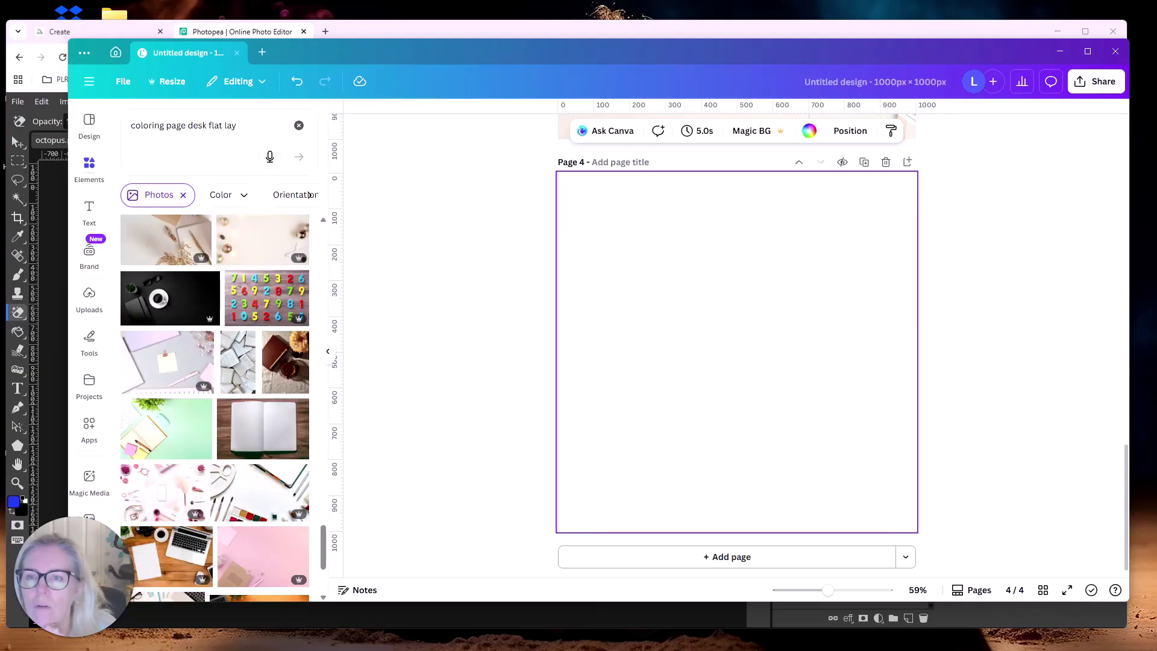
# Step: Search the photos for "coloring page frame" and set the rainbow-coloured brushstroke image as page 4's background
pyautogui.moveTo(237, 126); pyautogui.dragTo(187, 125)
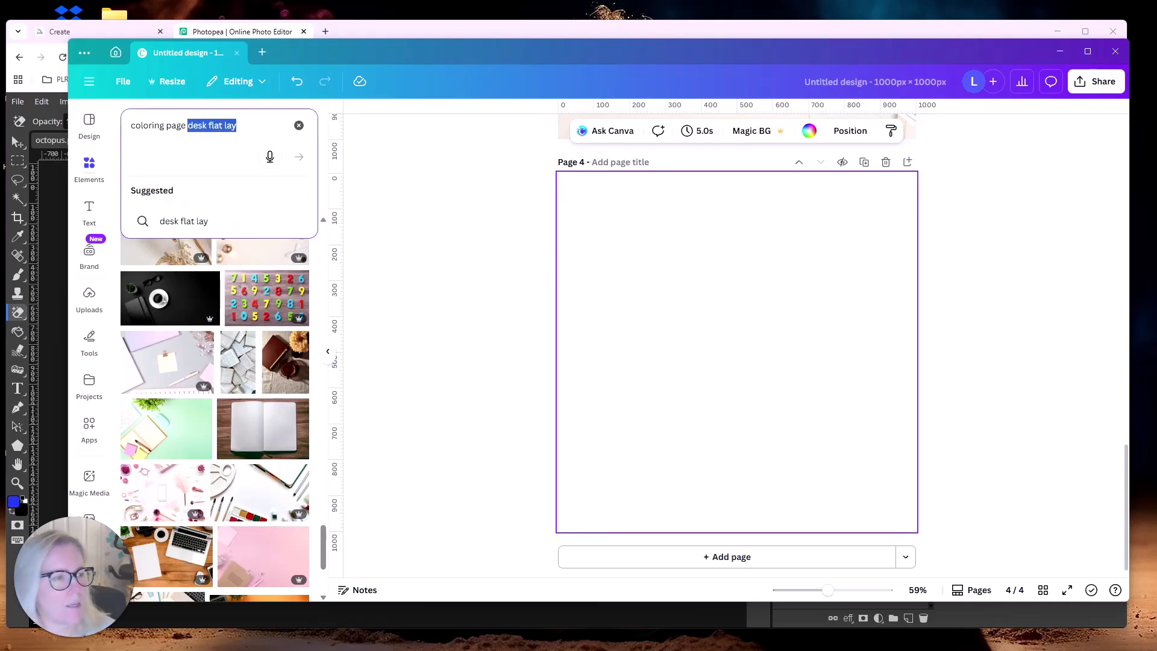
pyautogui.write('frame')
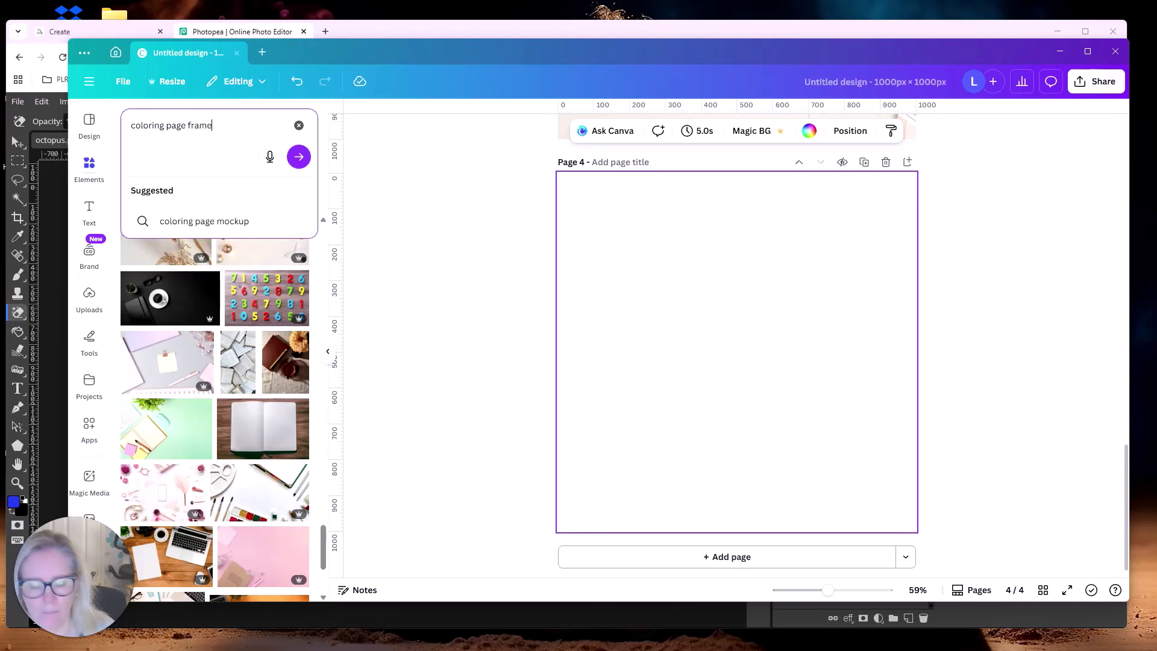
pyautogui.press('Return')
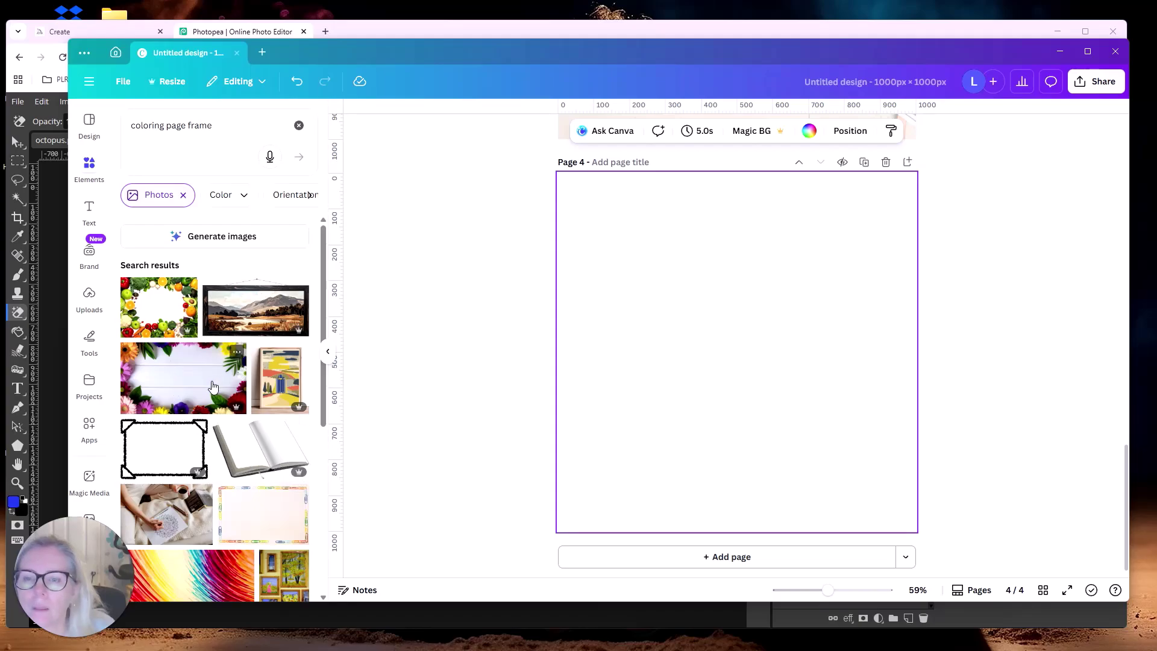
pyautogui.scroll(-2, 214, 386)
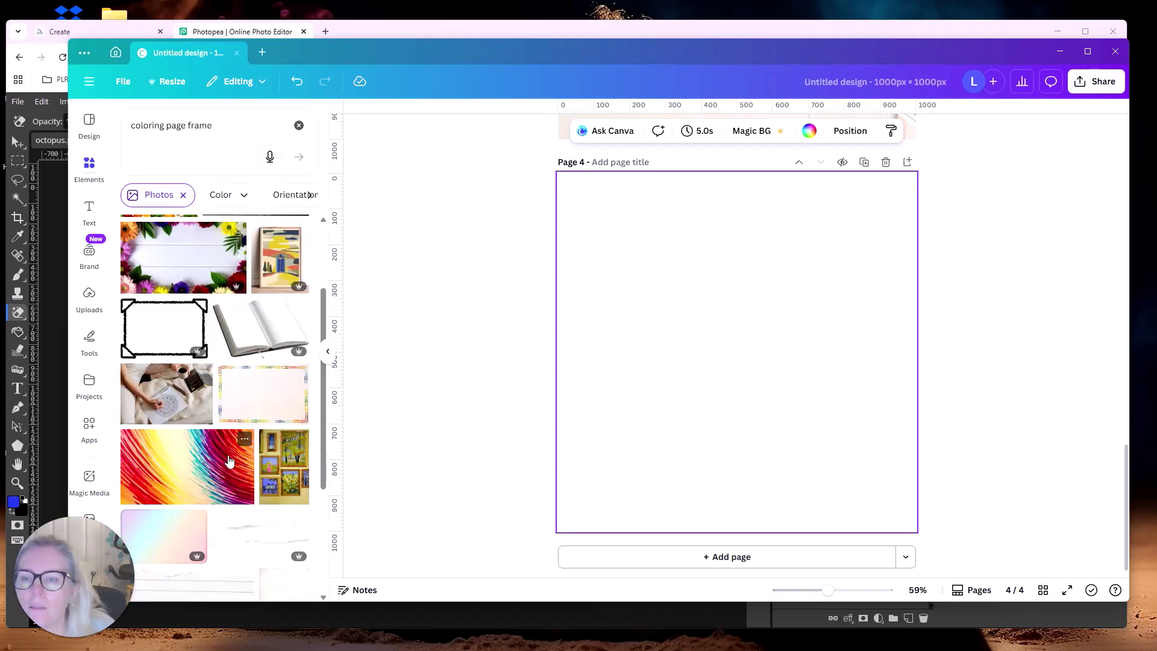
pyautogui.scroll(-3, 245, 462)
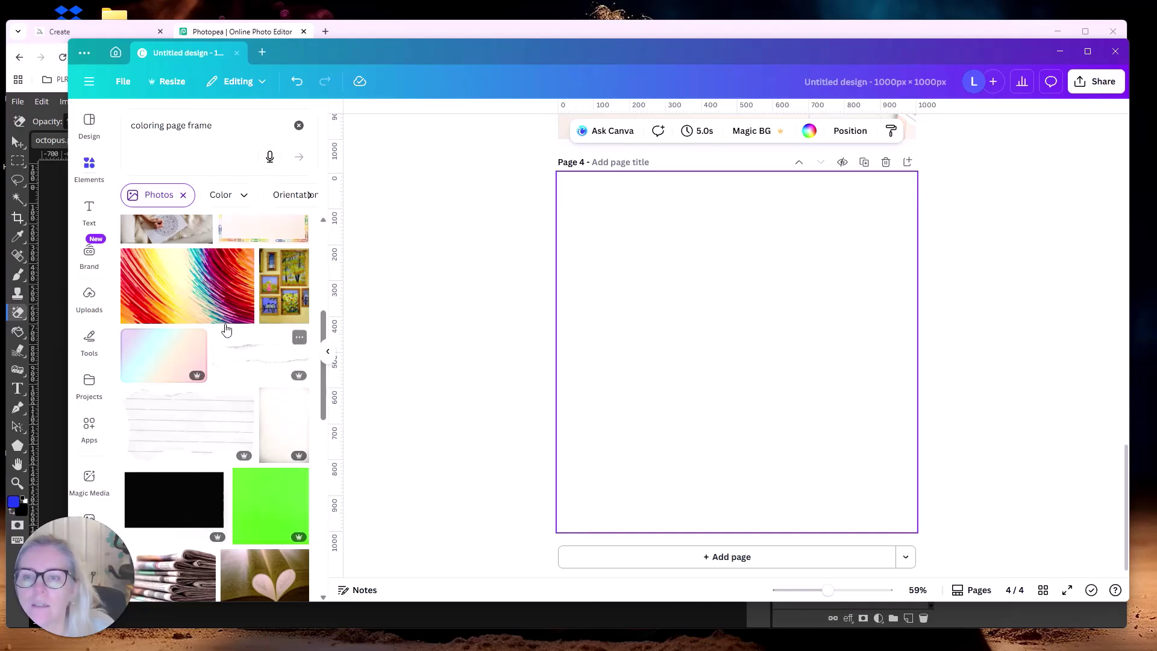
pyautogui.click(200, 292)
pyautogui.rightClick(682, 402)
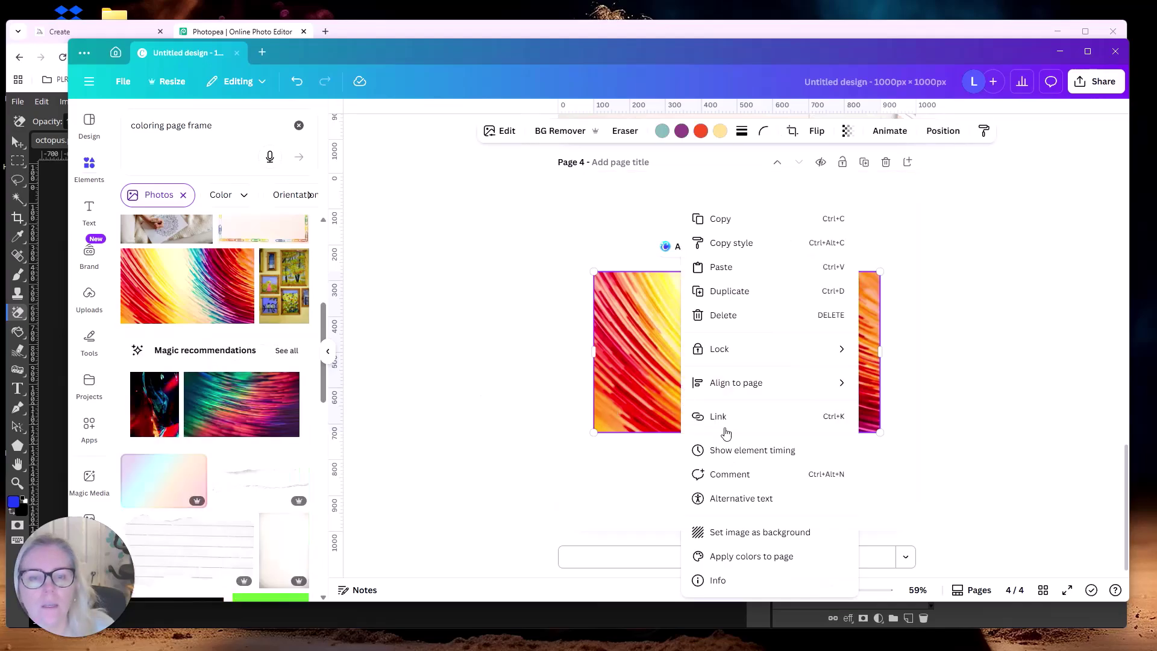
pyautogui.click(760, 533)
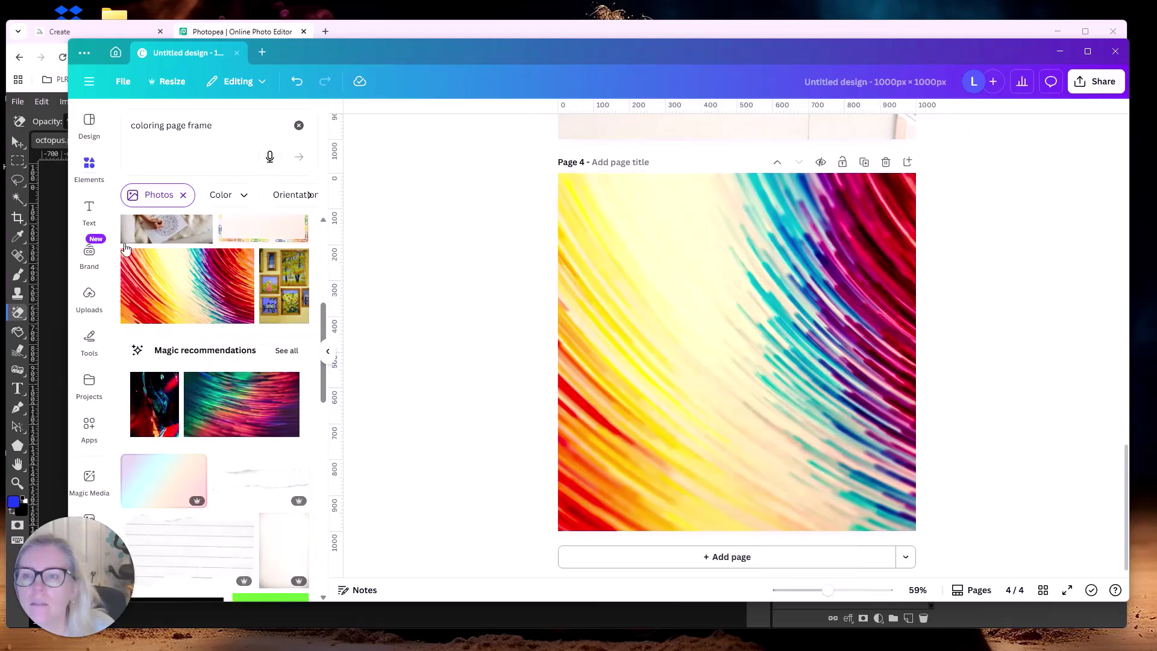
# Step: Place the uploaded leaf-framed octopus image on page 4 and apply a Glow shadow to it
pyautogui.click(86, 296)
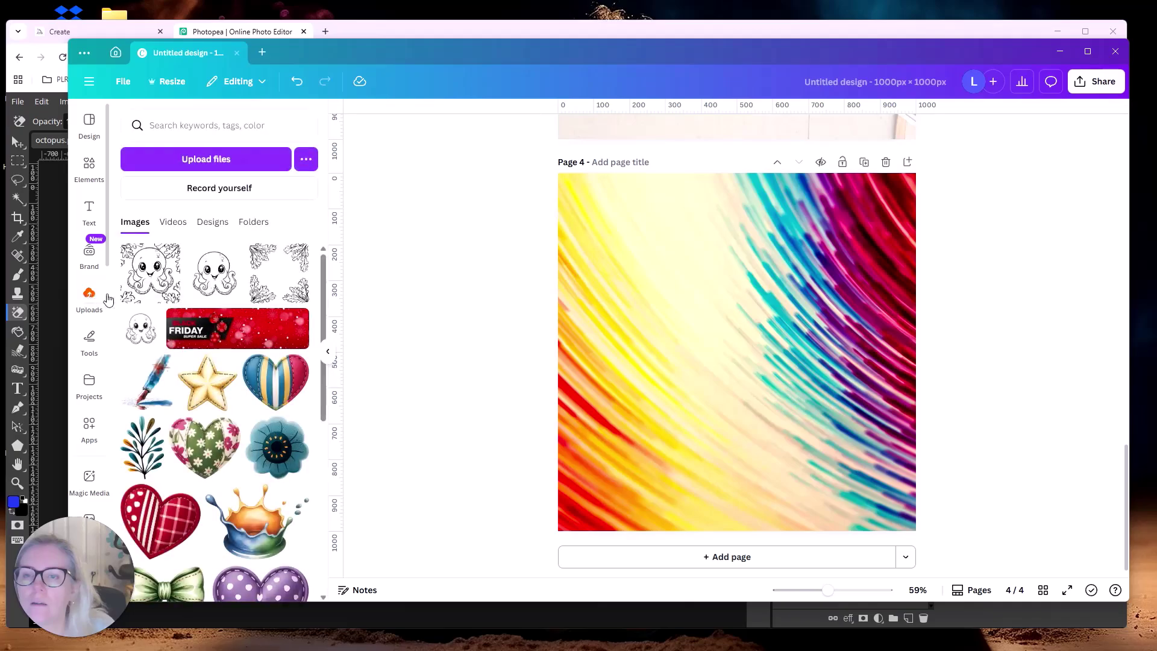
pyautogui.click(145, 278)
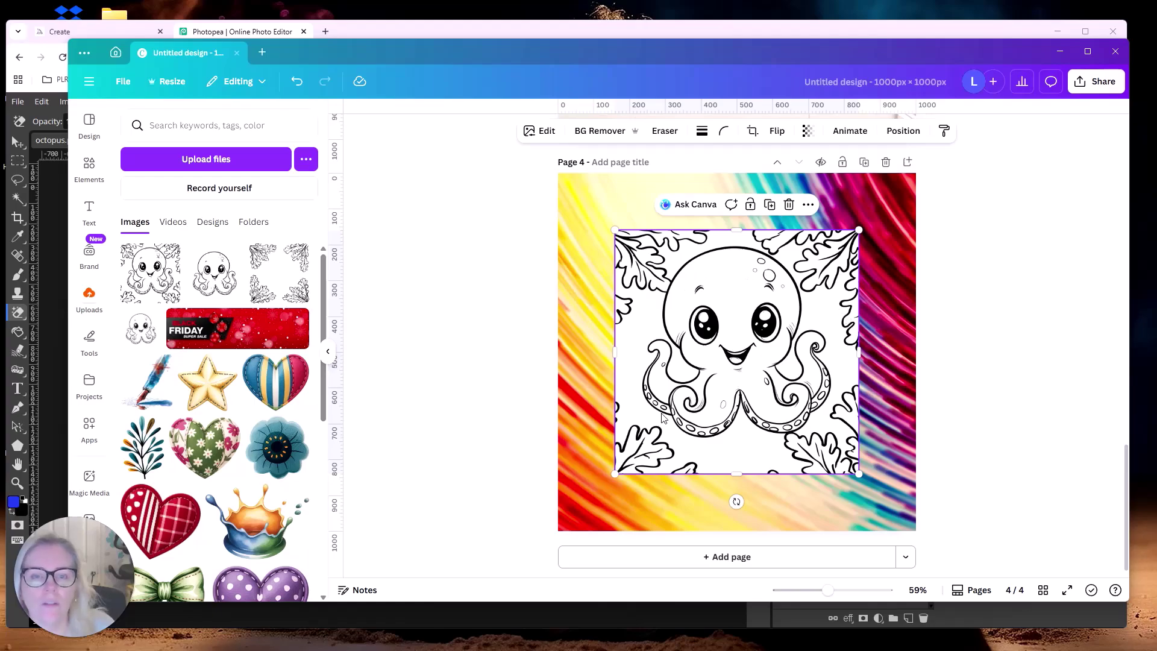
pyautogui.click(543, 134)
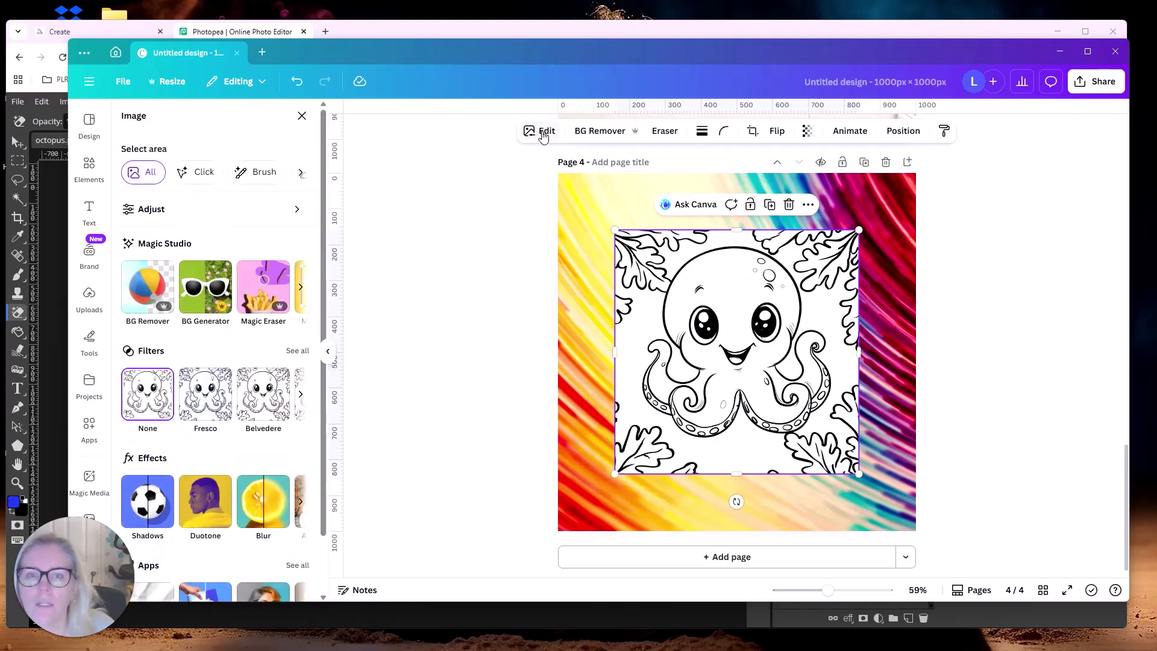
pyautogui.click(147, 500)
pyautogui.click(152, 253)
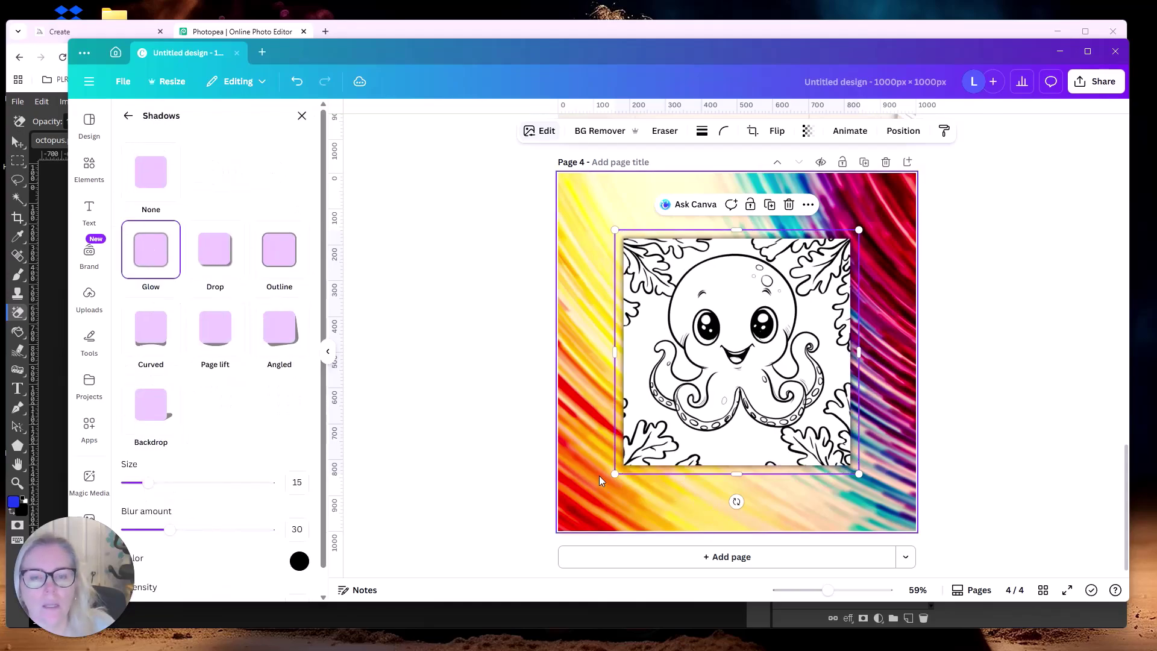
# Step: Enlarge the octopus image on page 4 and centre it vertically over the rainbow background
pyautogui.moveTo(615, 474); pyautogui.dragTo(581, 508)
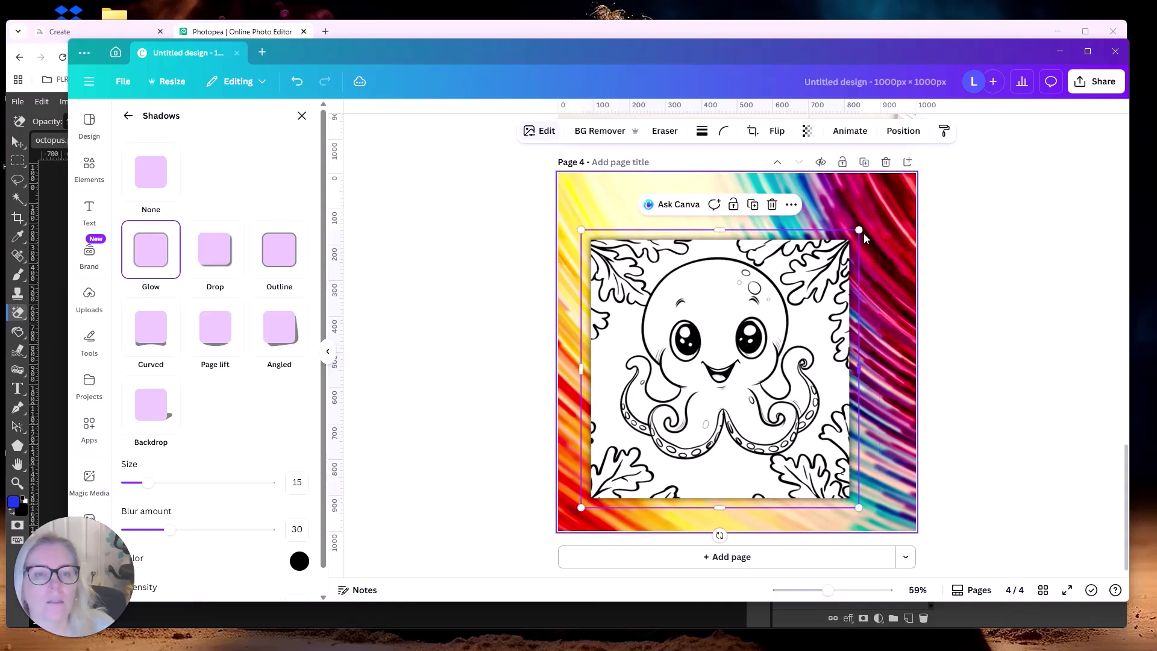
pyautogui.moveTo(862, 233); pyautogui.dragTo(884, 212)
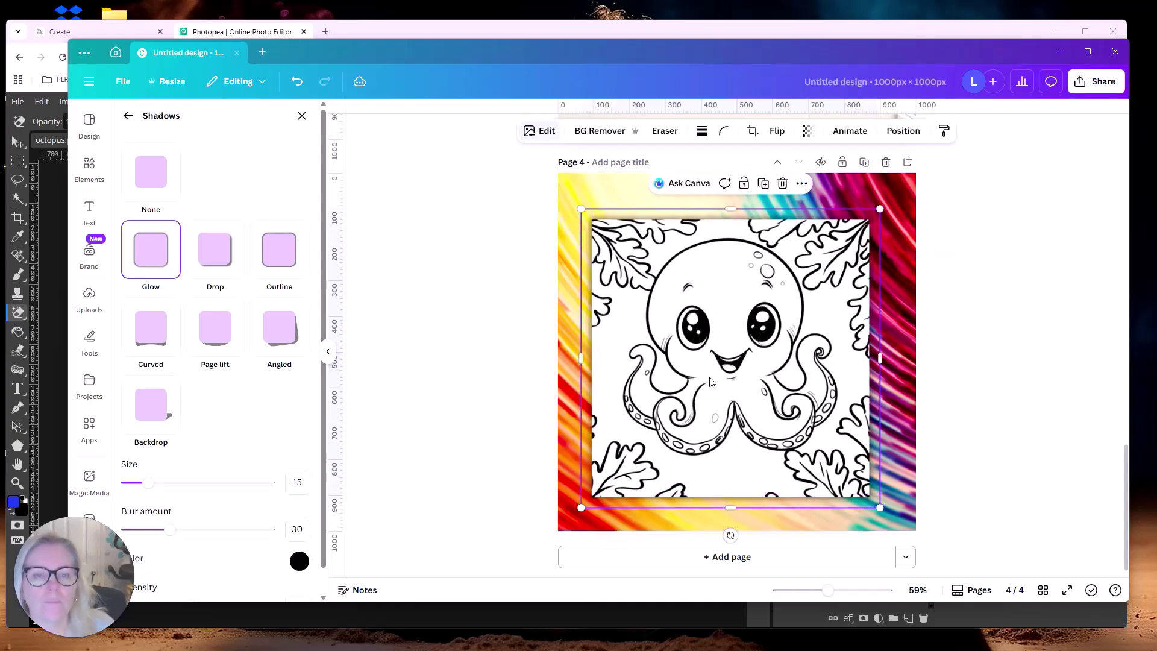
pyautogui.moveTo(728, 376); pyautogui.dragTo(729, 365)
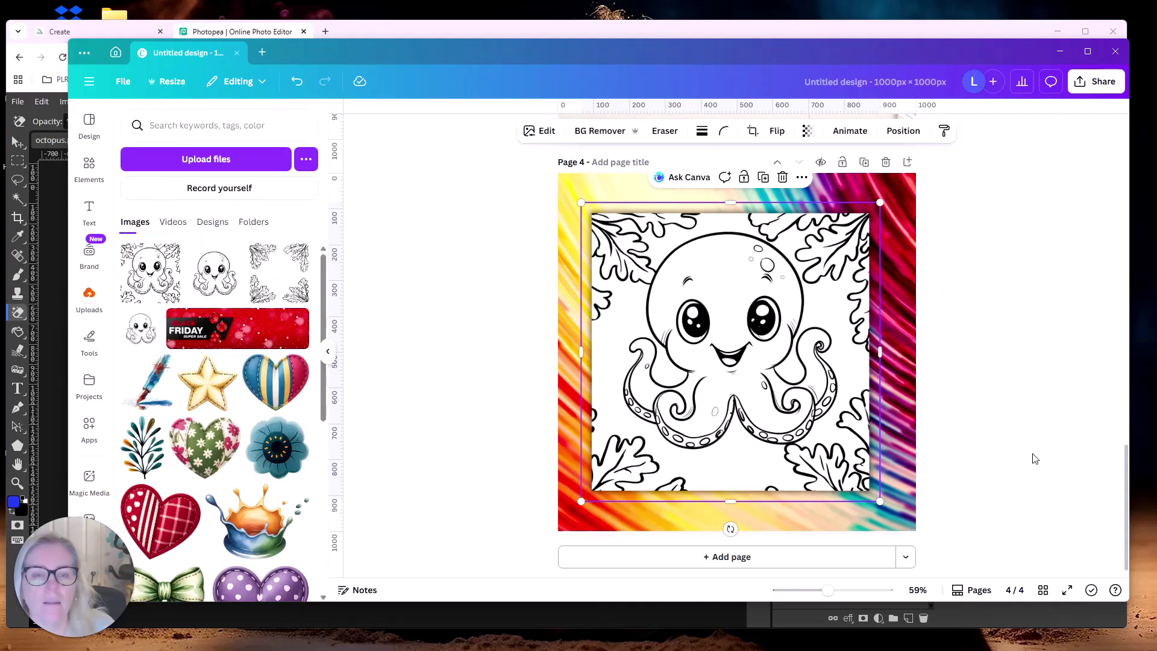
pyautogui.click(1009, 427)
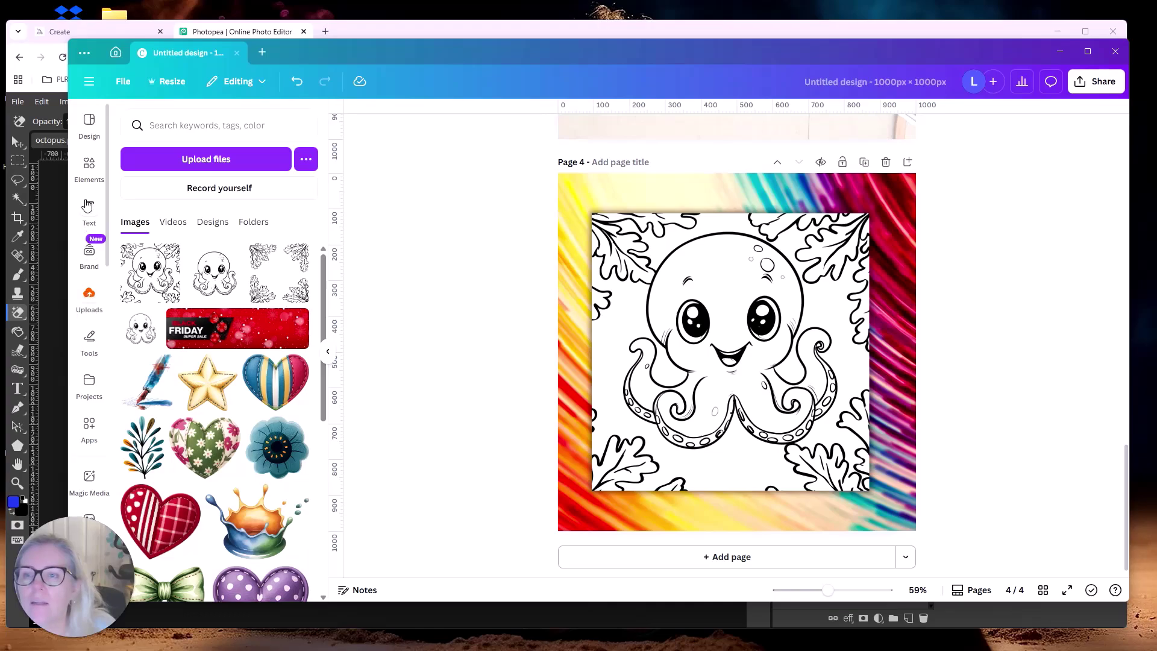
# Step: Add page 5 and set the photo of a house coloring page with coloured pens from the search results as its background
pyautogui.click(89, 166)
pyautogui.scroll(-3, 229, 335)
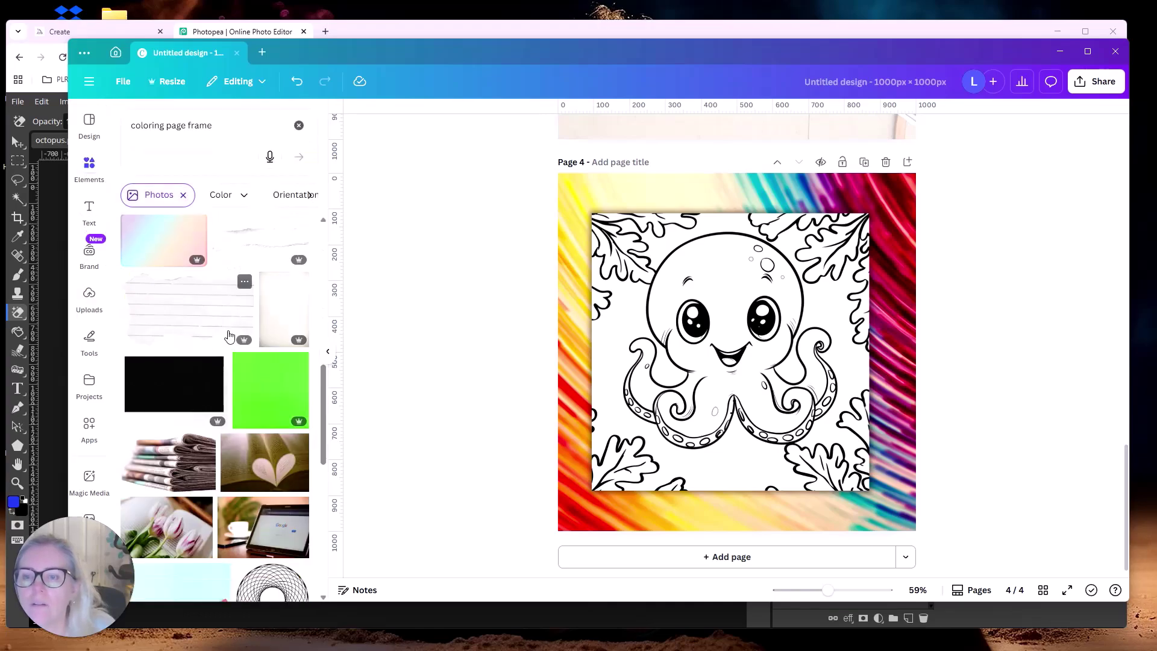
pyautogui.scroll(-2, 229, 336)
pyautogui.scroll(-5, 229, 335)
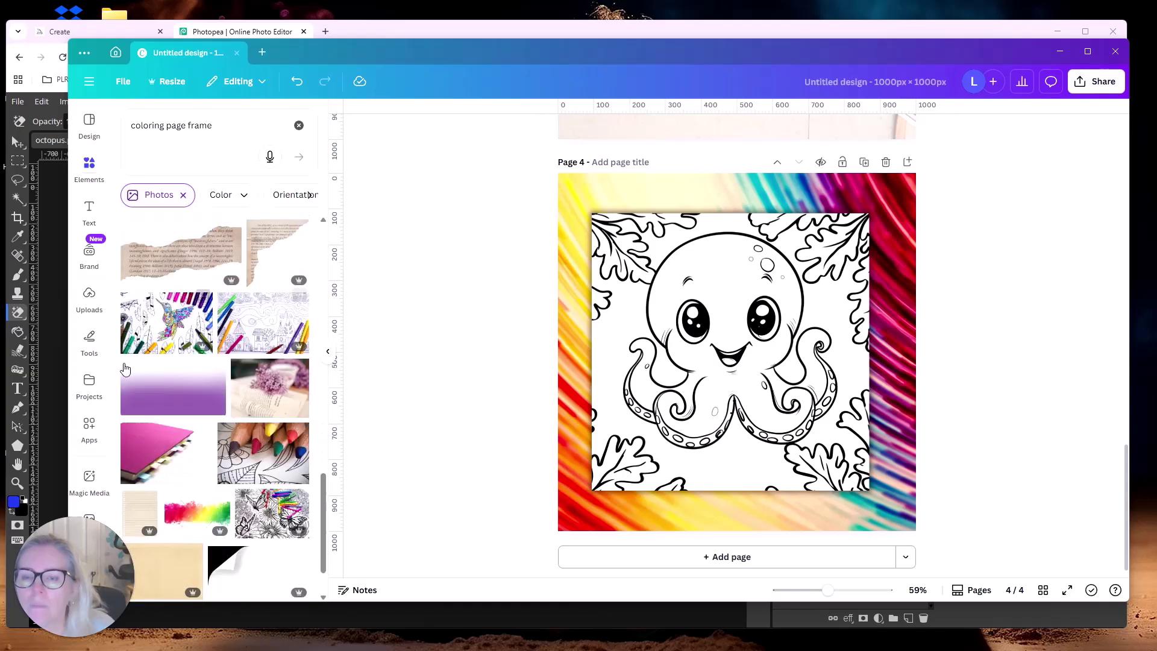
pyautogui.scroll(-1, 229, 335)
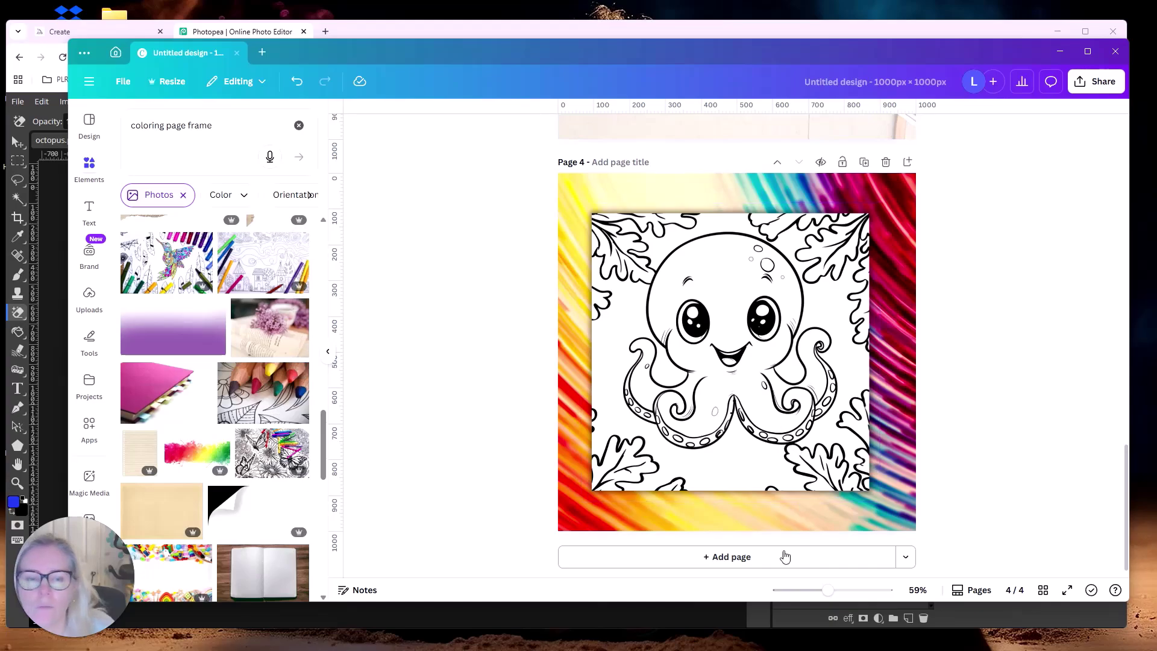
pyautogui.click(758, 556)
pyautogui.click(270, 276)
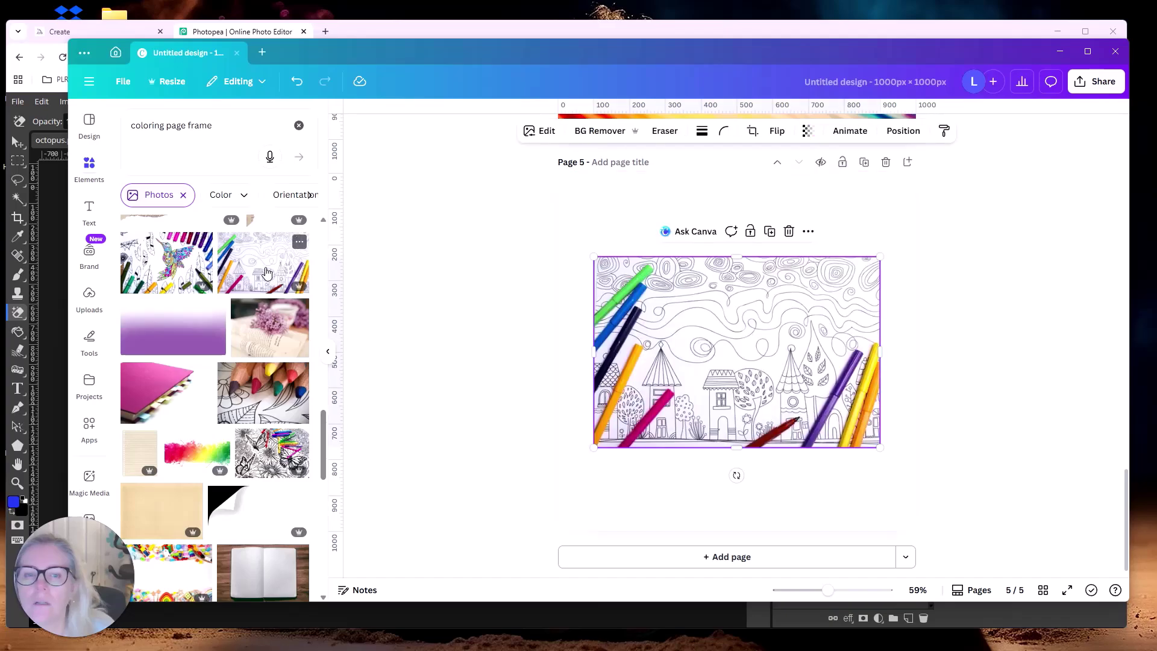
pyautogui.rightClick(748, 367)
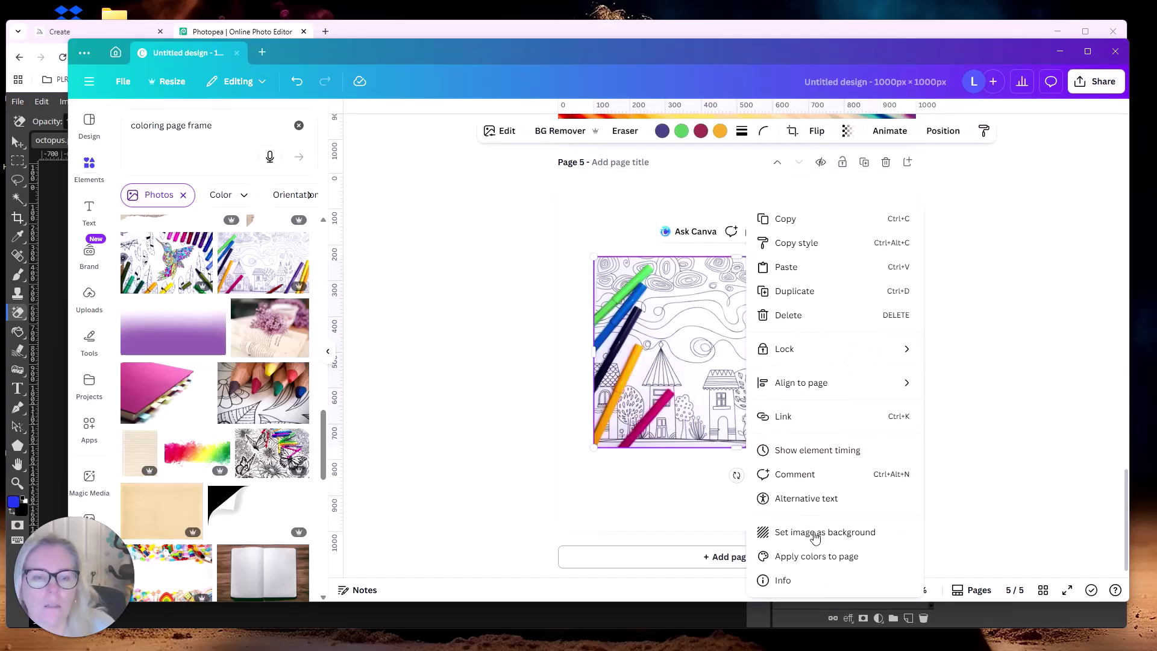
pyautogui.click(815, 532)
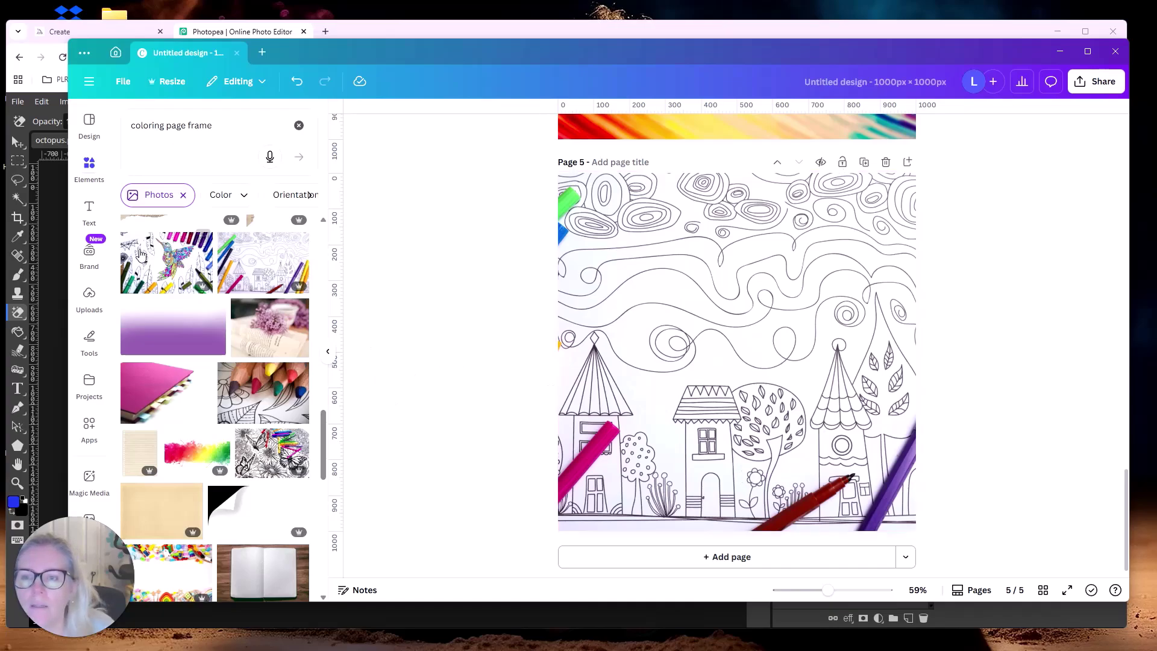
# Step: Place the uploaded leaf-framed octopus image on page 5 and set the background photo's transparency to 40
pyautogui.click(89, 296)
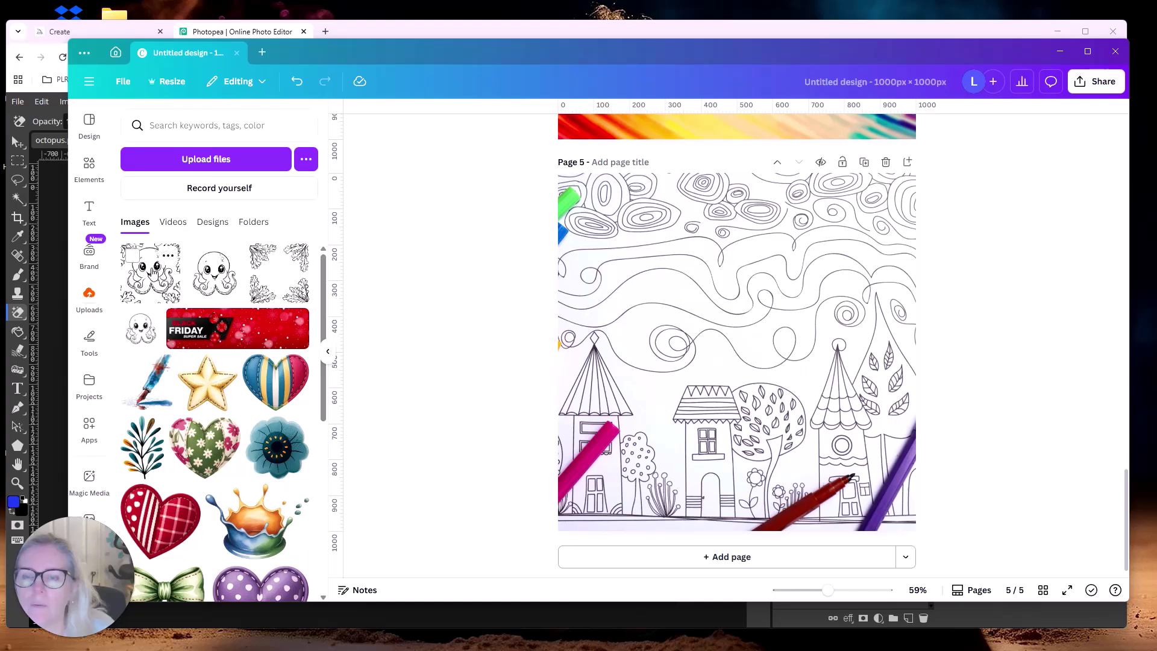
pyautogui.click(162, 300)
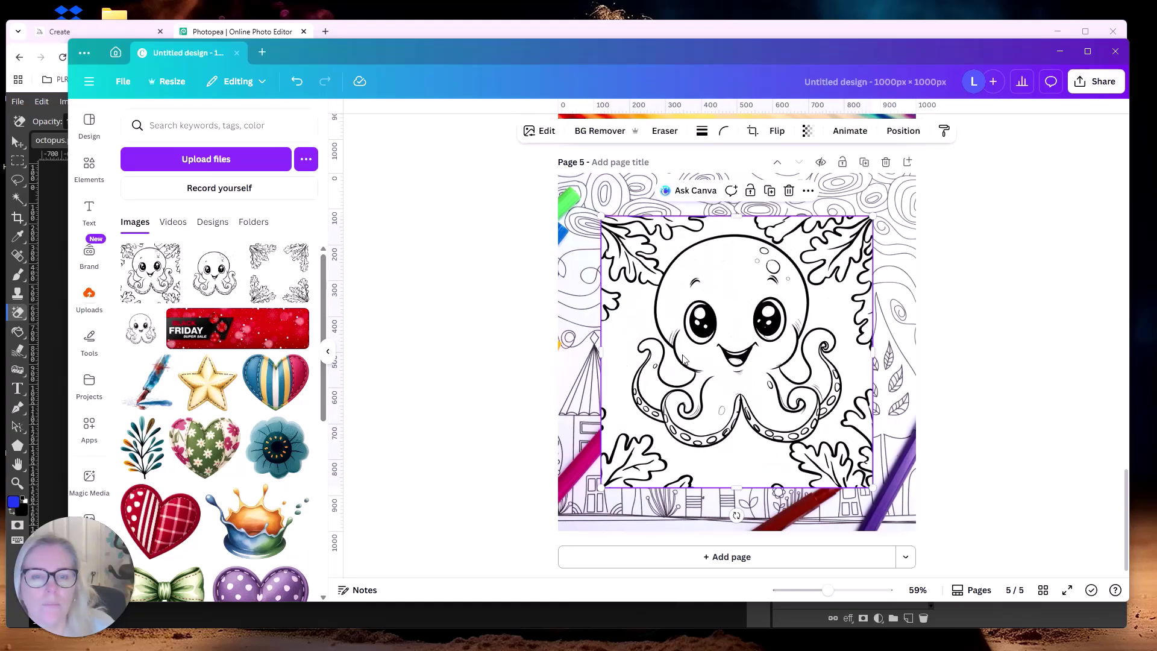
pyautogui.click(870, 205)
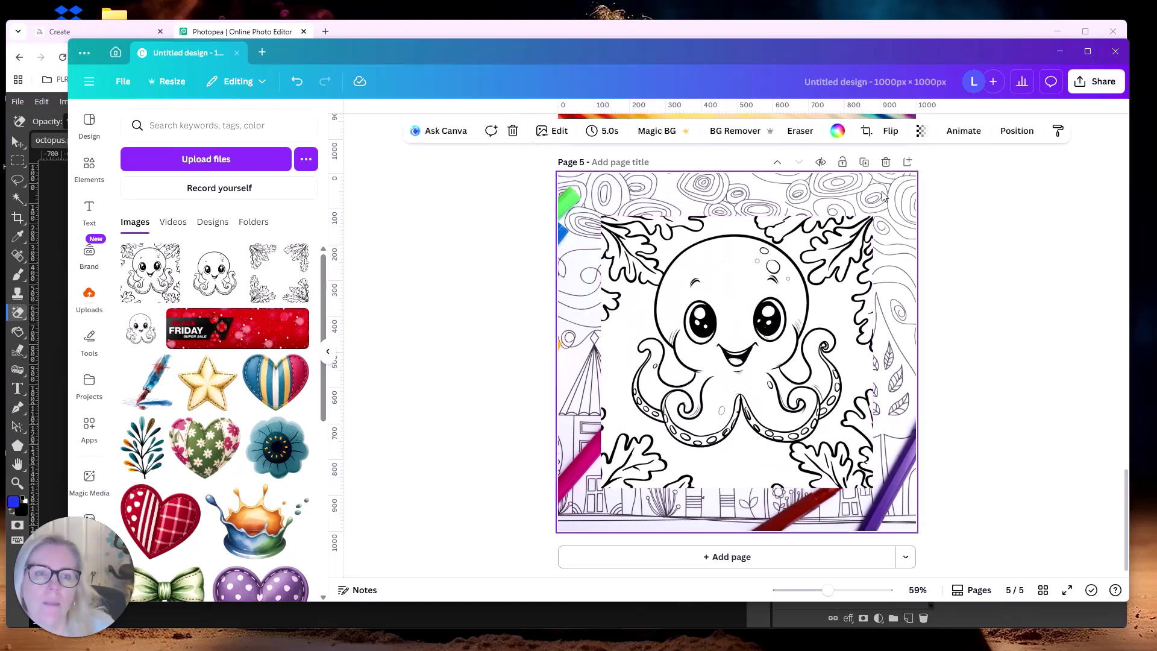
pyautogui.click(922, 132)
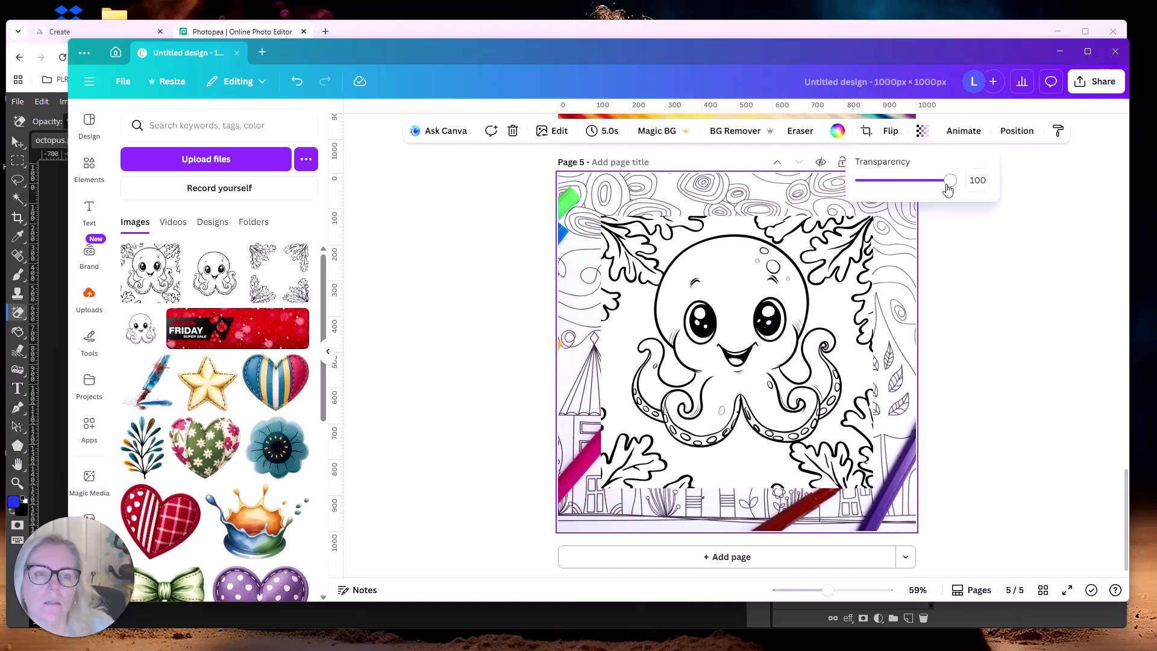
pyautogui.moveTo(948, 187); pyautogui.dragTo(899, 196)
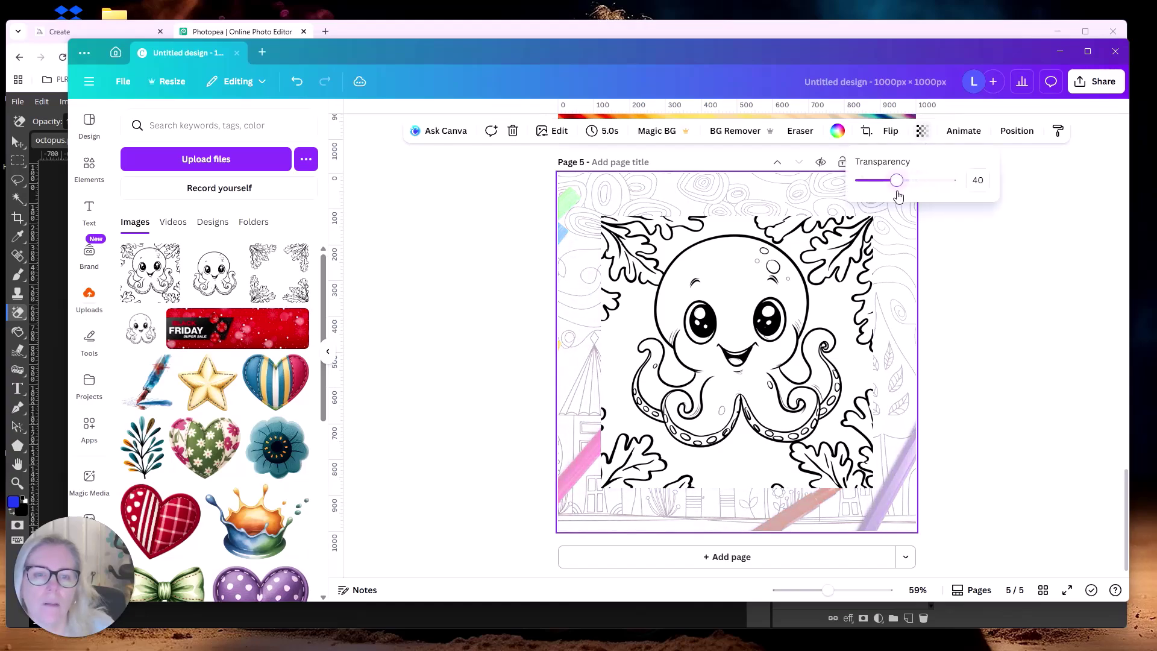
# Step: Apply a Glow shadow to the octopus image on page 5
pyautogui.click(774, 346)
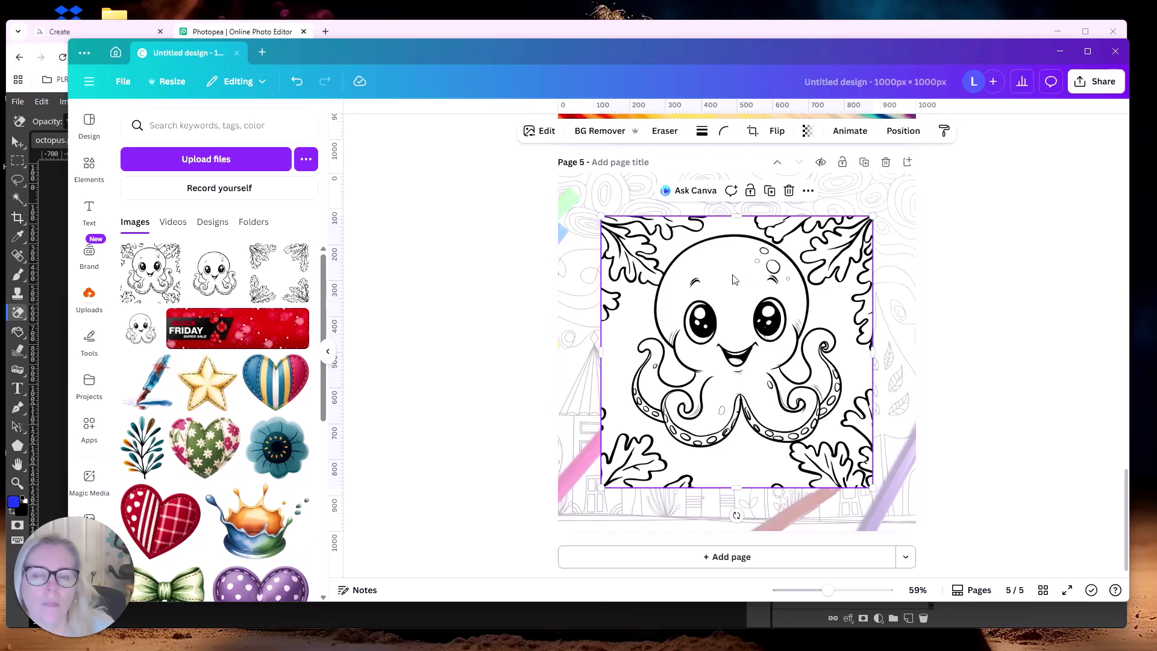
pyautogui.click(546, 132)
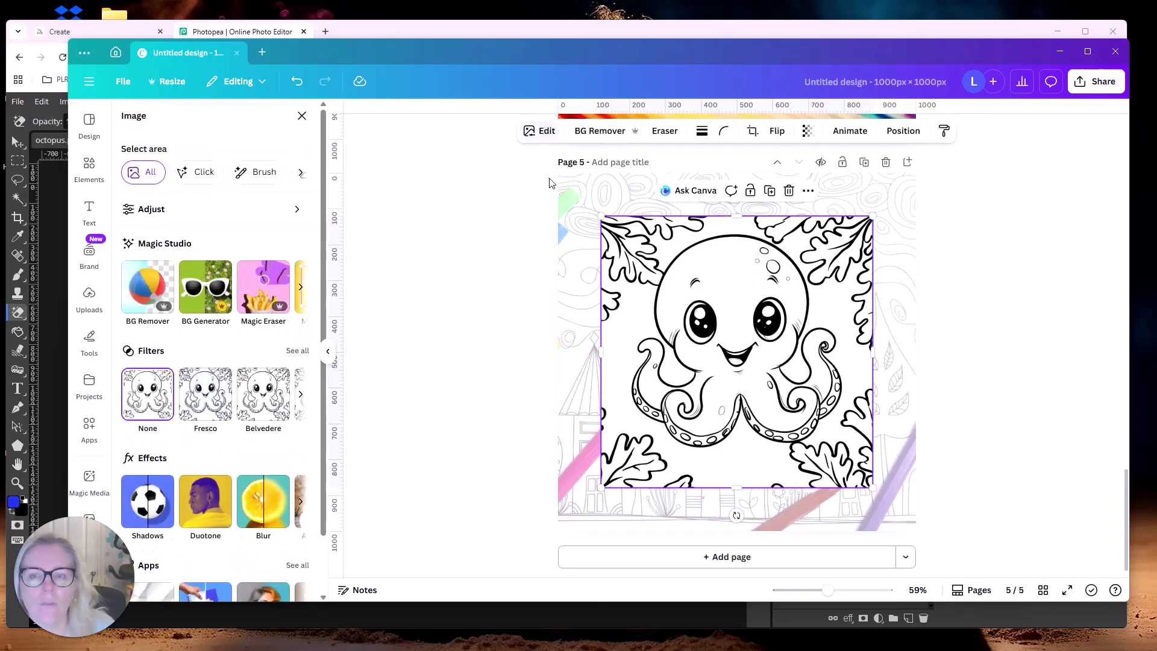
pyautogui.click(158, 499)
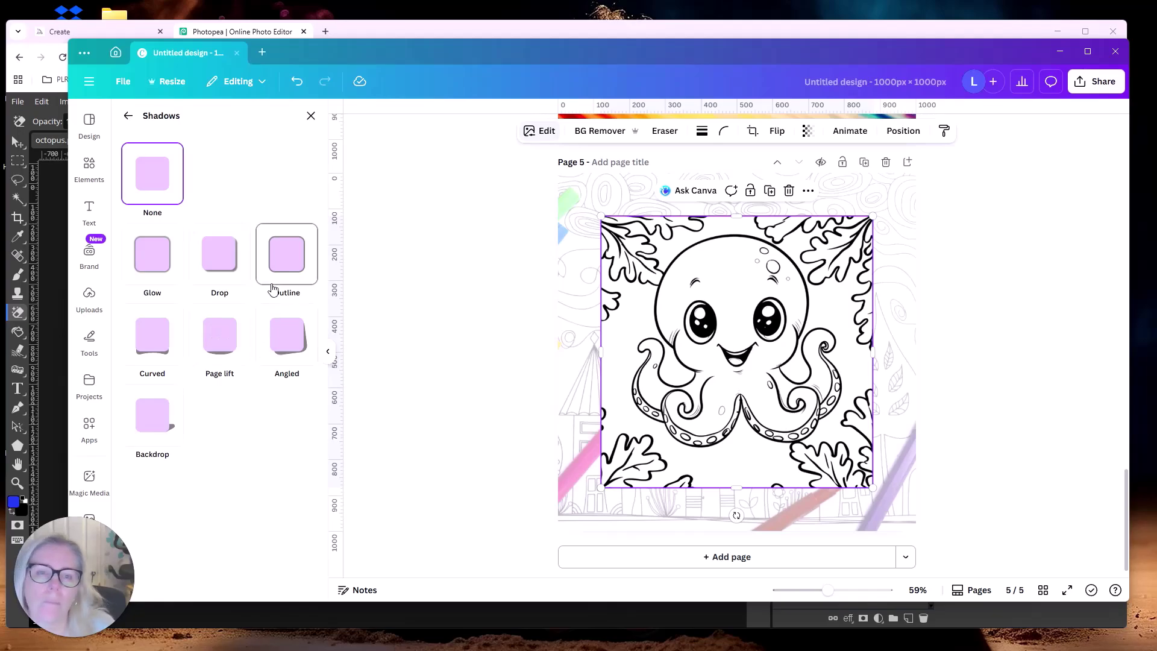
pyautogui.click(154, 253)
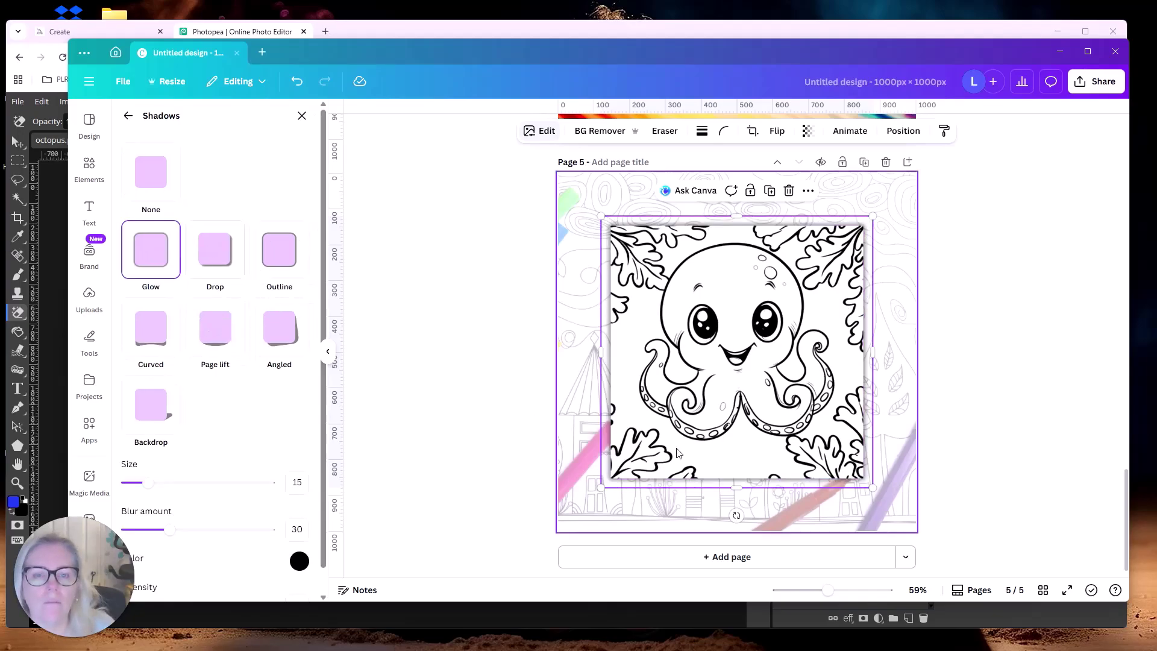
# Step: Enlarge the octopus image on page 5 so it nearly fills the page, and centre it over the faded background
pyautogui.moveTo(600, 488); pyautogui.dragTo(577, 511)
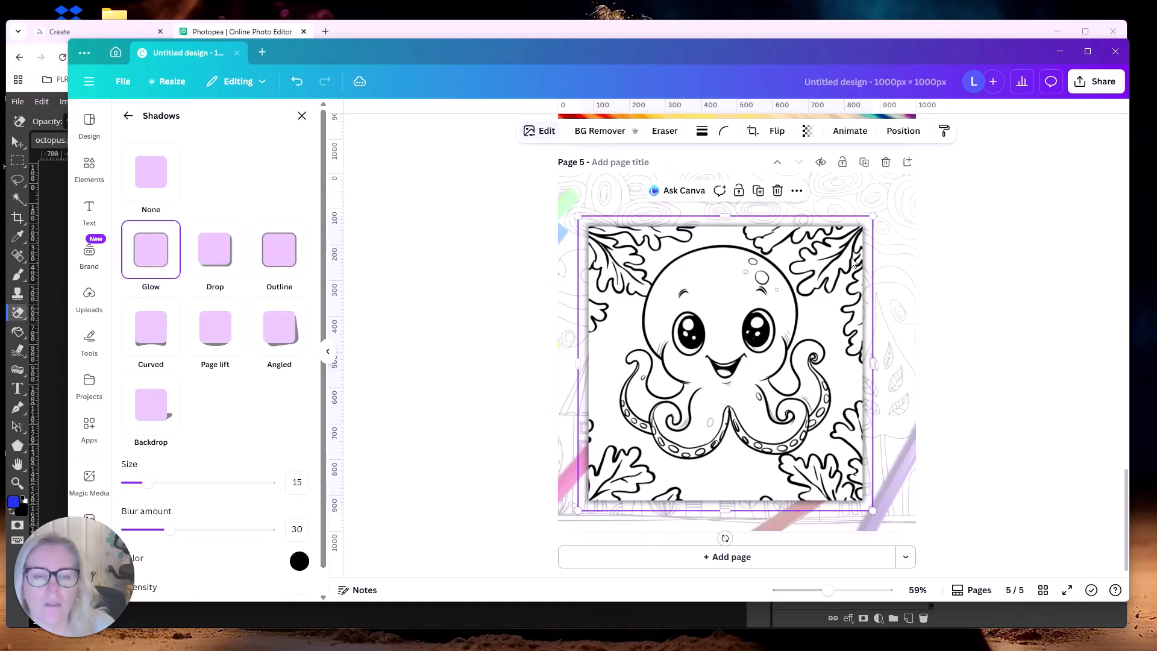
pyautogui.moveTo(873, 216); pyautogui.dragTo(898, 190)
pyautogui.moveTo(769, 366); pyautogui.dragTo(768, 362)
pyautogui.click(1023, 365)
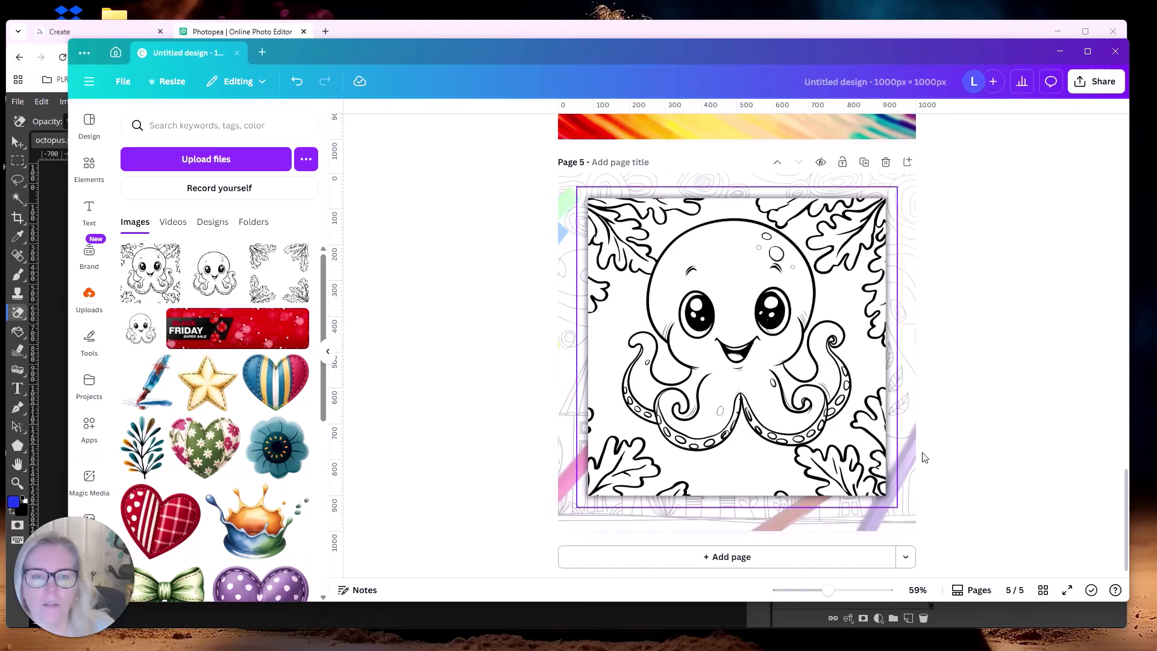
# Step: Present the design full screen and look through the finished octopus mockup pages
pyautogui.click(1067, 590)
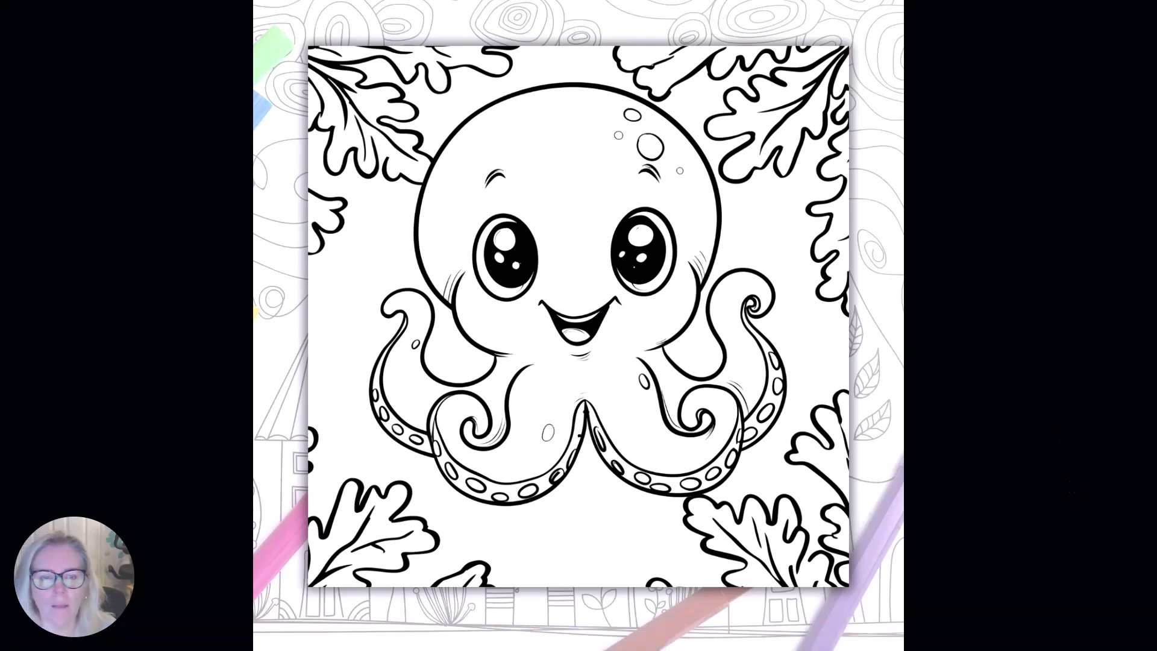
pyautogui.press('Right')
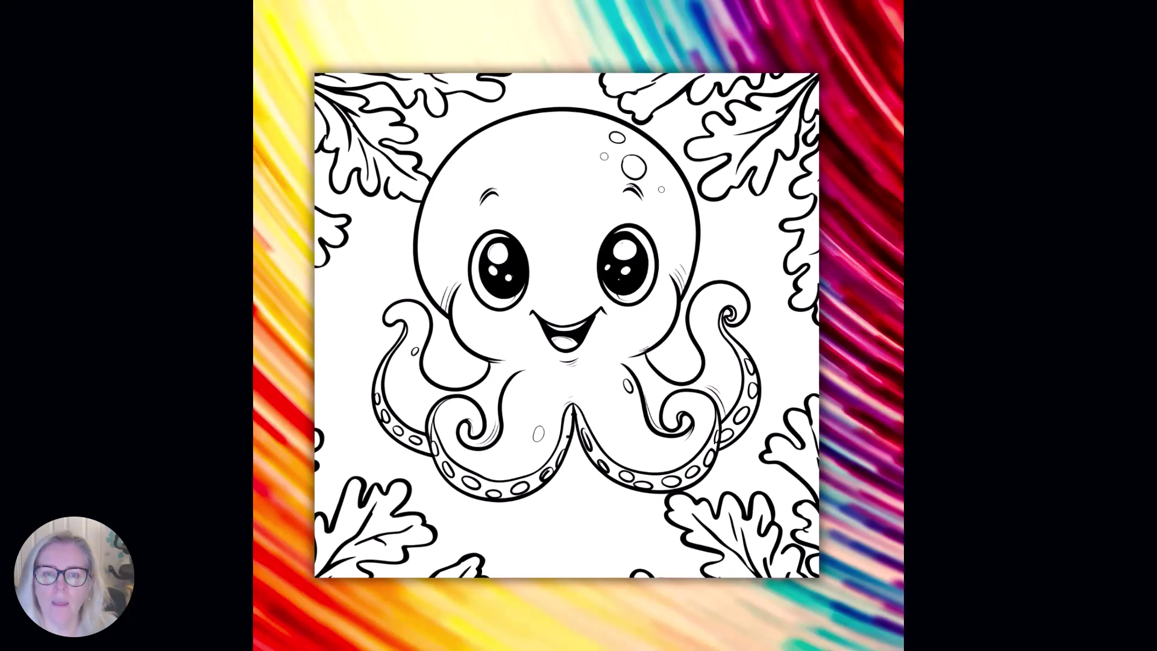
pyautogui.press('Left')
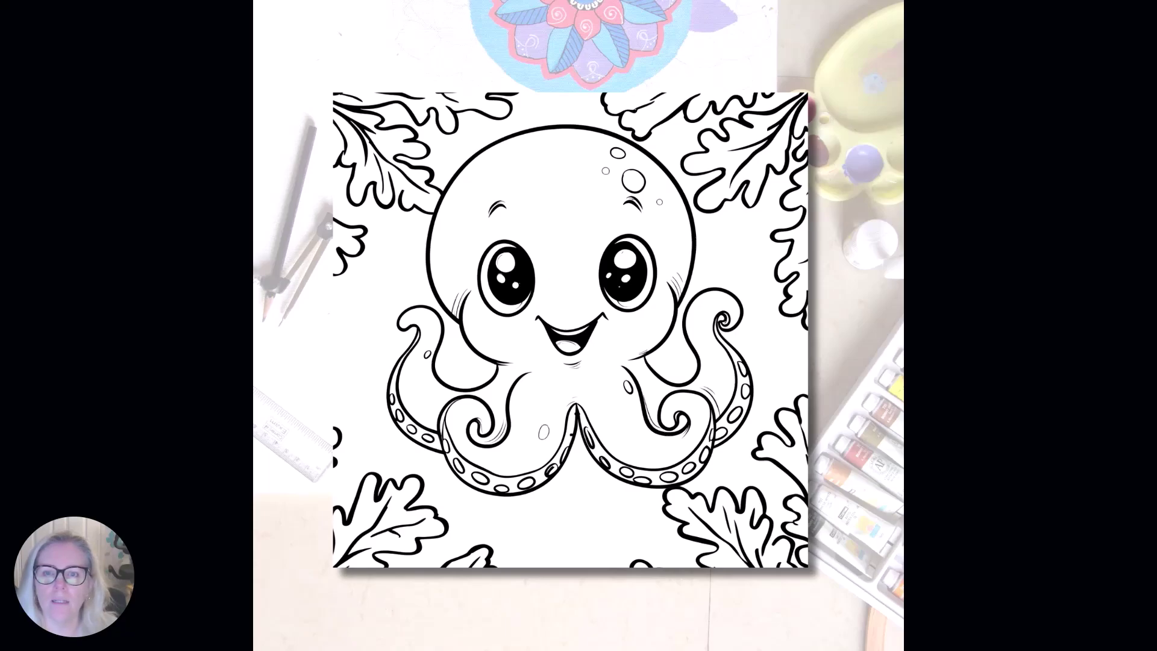
pyautogui.press('Right')
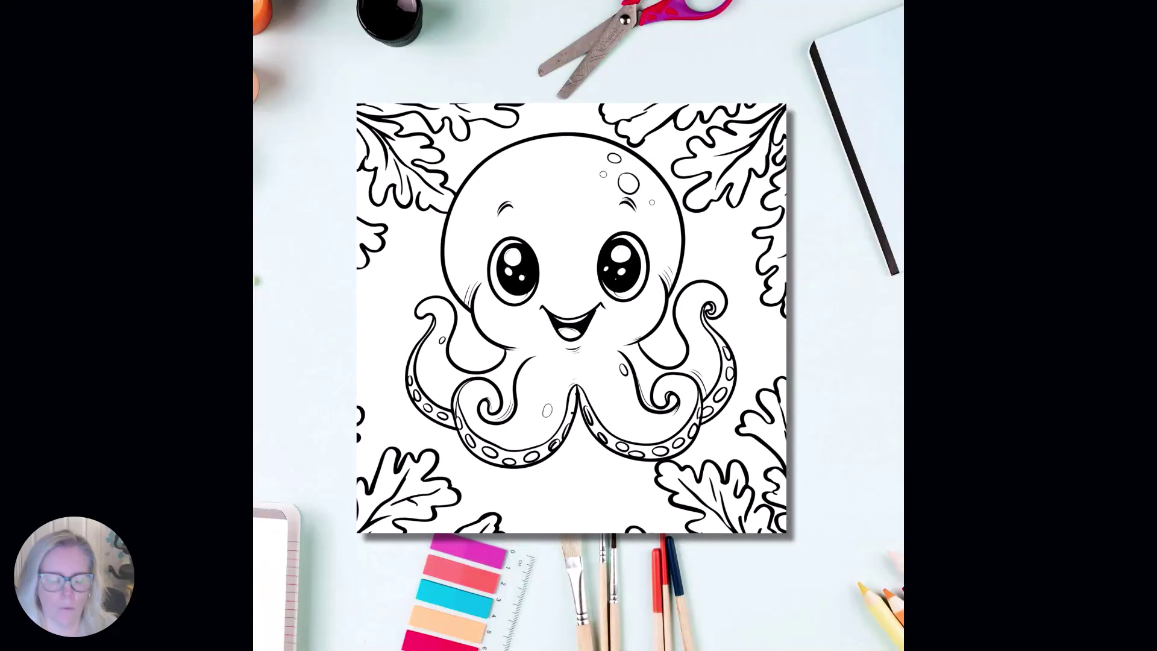